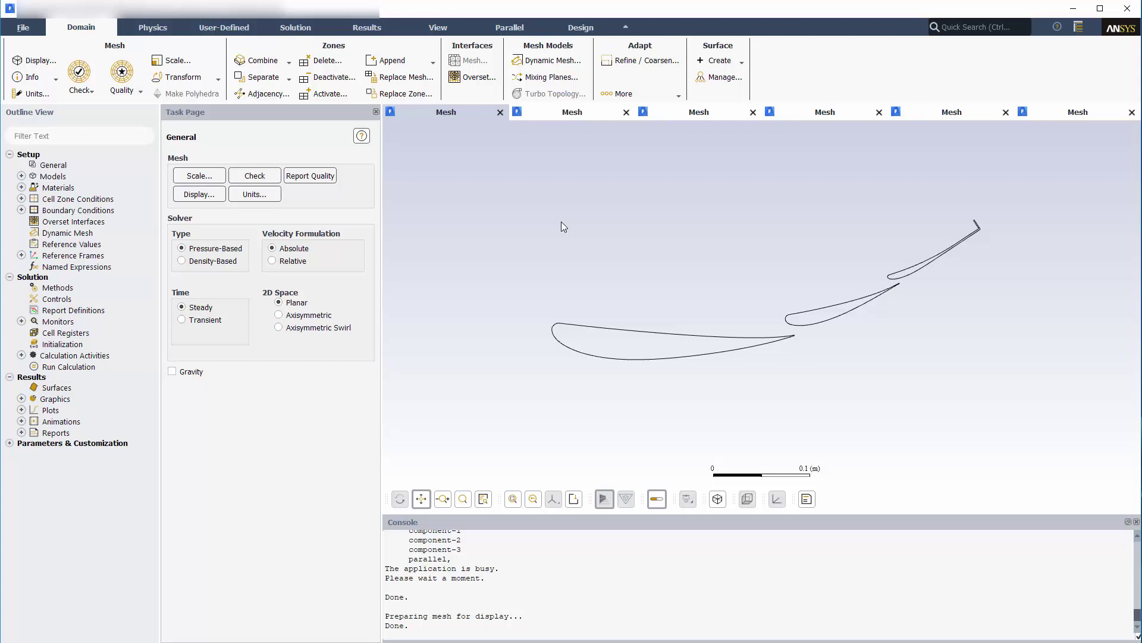
- Show each component mesh in turn: background, orange, black and blue element meshes
{"action": "left_click", "coordinate": [541, 114]}
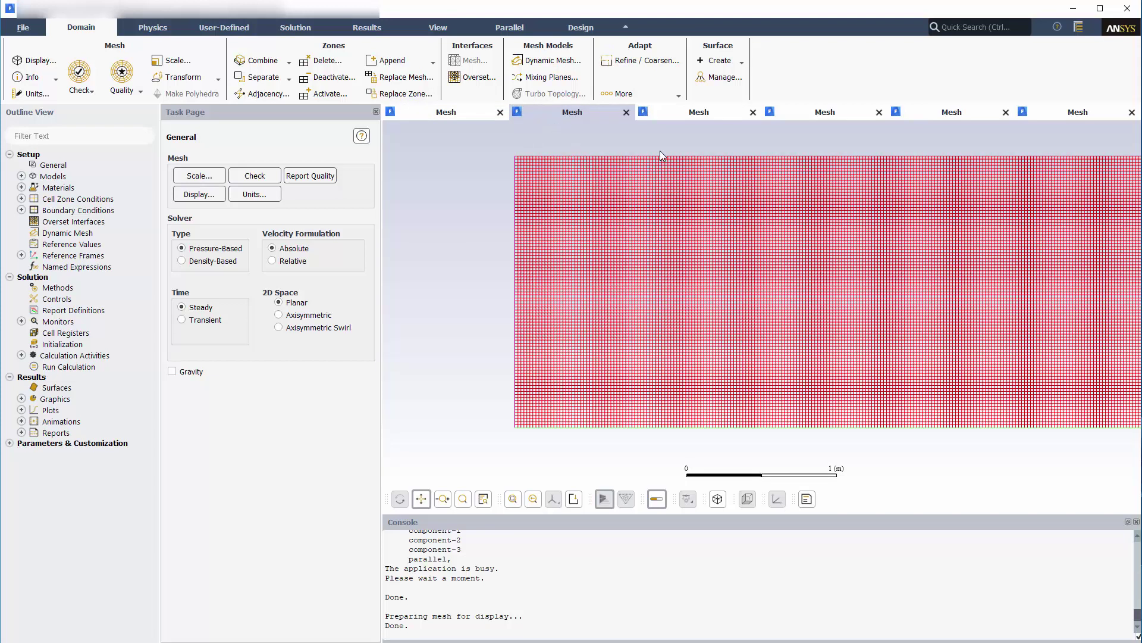
{"action": "left_click", "coordinate": [728, 112]}
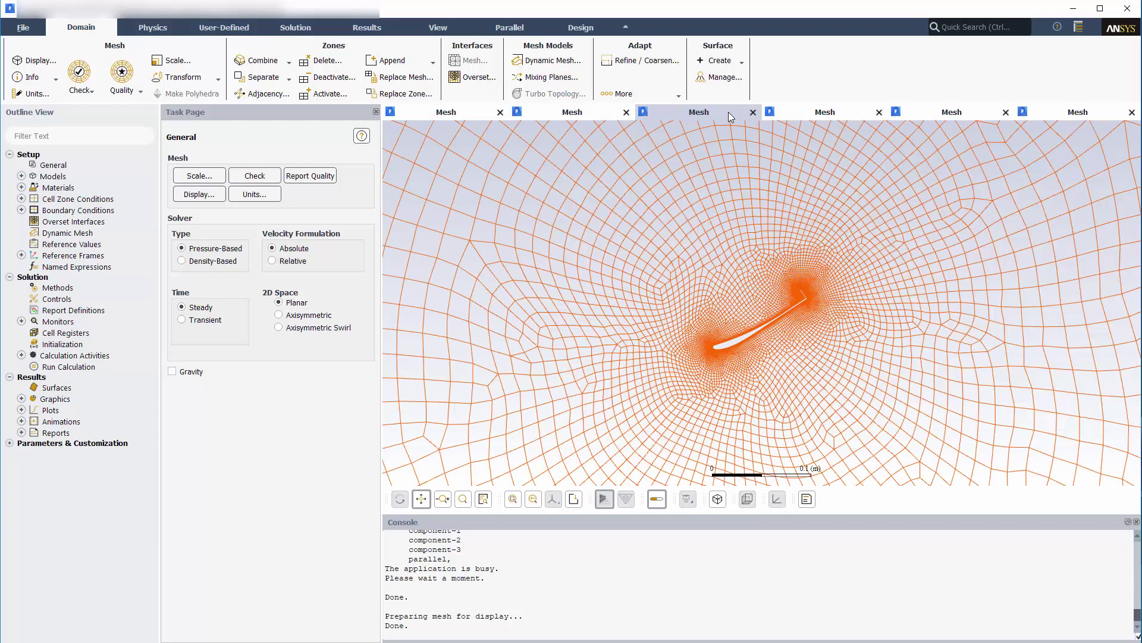
{"action": "left_click", "coordinate": [813, 116]}
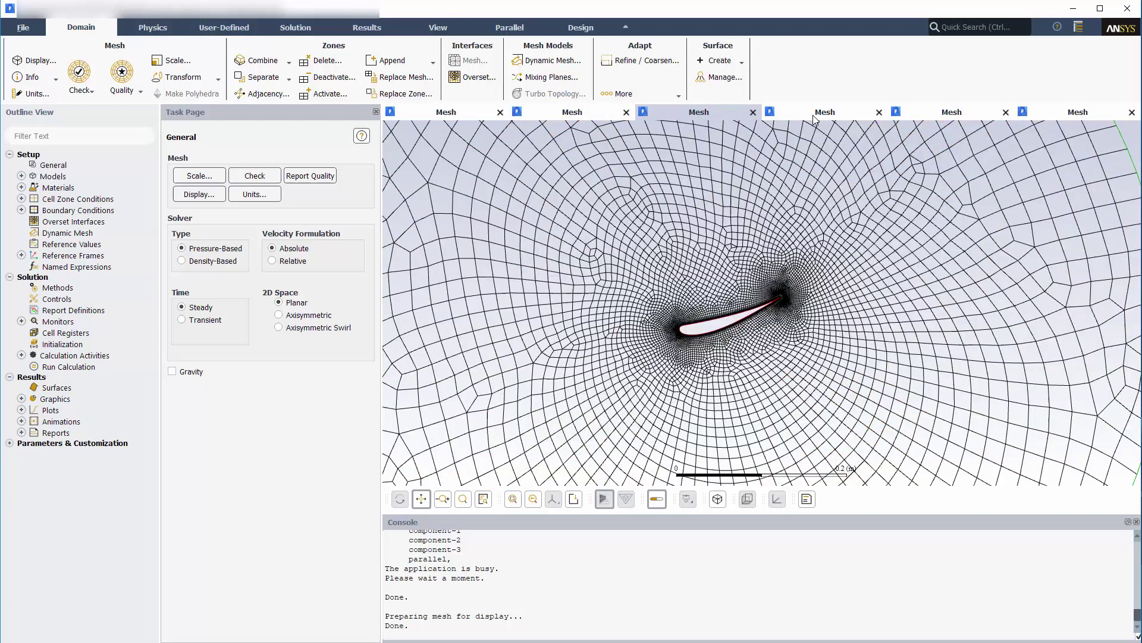
{"action": "left_click", "coordinate": [946, 116]}
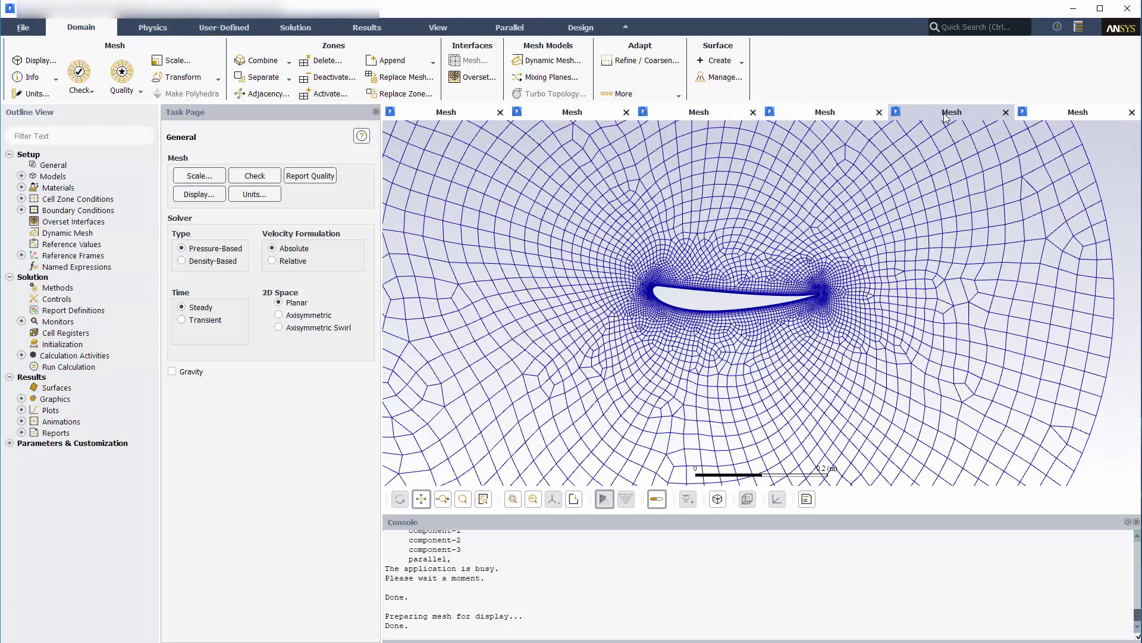
- Display all meshes overlaid together and zoom into the three-element wing
{"action": "left_click", "coordinate": [1070, 116]}
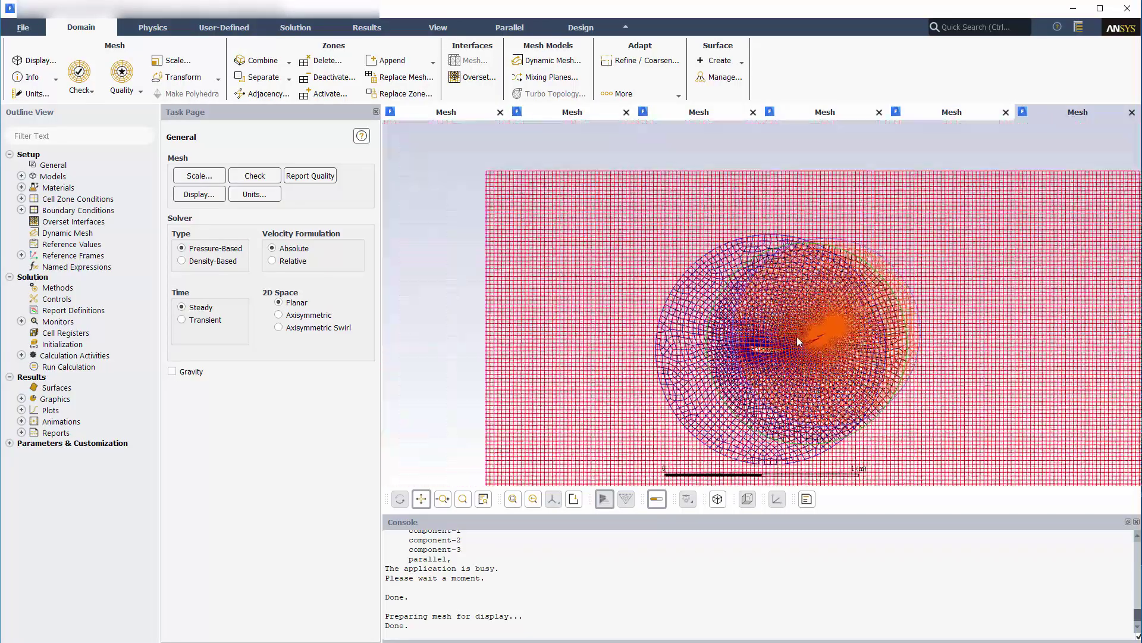
{"action": "scroll", "coordinate": [791, 327], "scroll_direction": "up", "scroll_amount": 2}
{"action": "scroll", "coordinate": [773, 303], "scroll_direction": "up", "scroll_amount": 3}
{"action": "scroll", "coordinate": [773, 303], "scroll_direction": "up", "scroll_amount": 1}
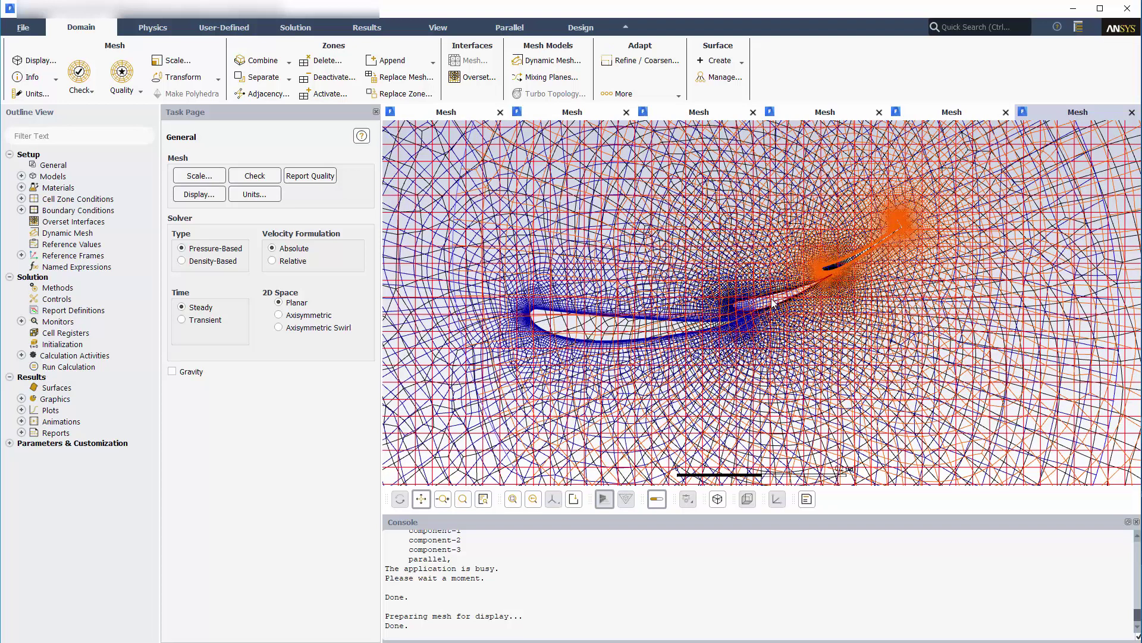
- Append wake-refinement.msh to the case, accepting the changed zone-ids warning
{"action": "left_click", "coordinate": [392, 65]}
{"action": "left_click", "coordinate": [400, 75]}
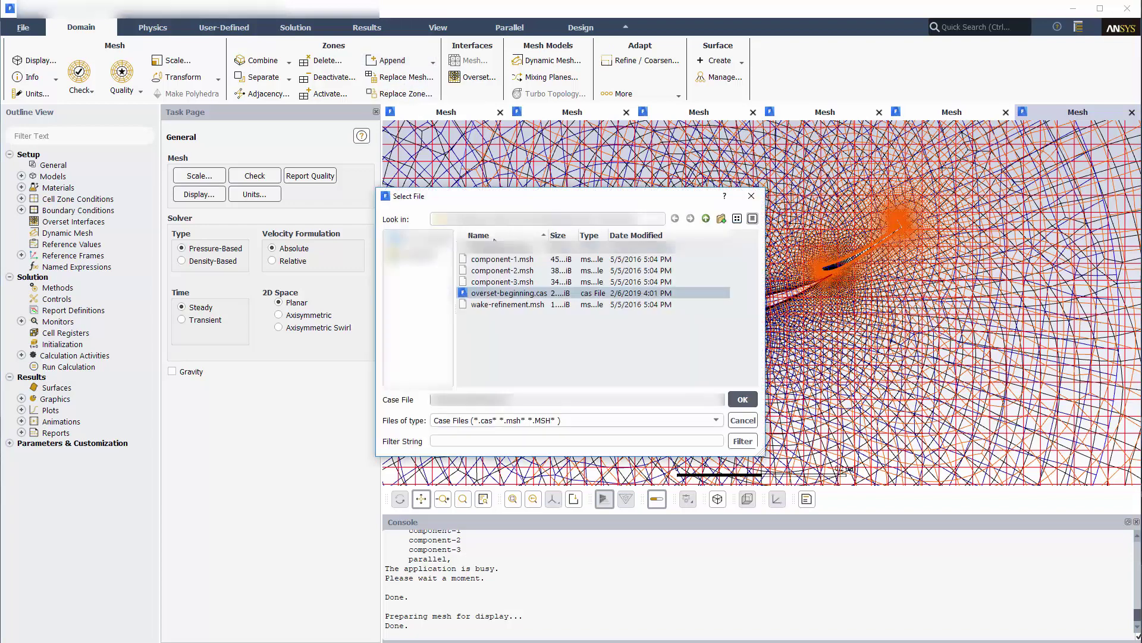
{"action": "double_click", "coordinate": [508, 304]}
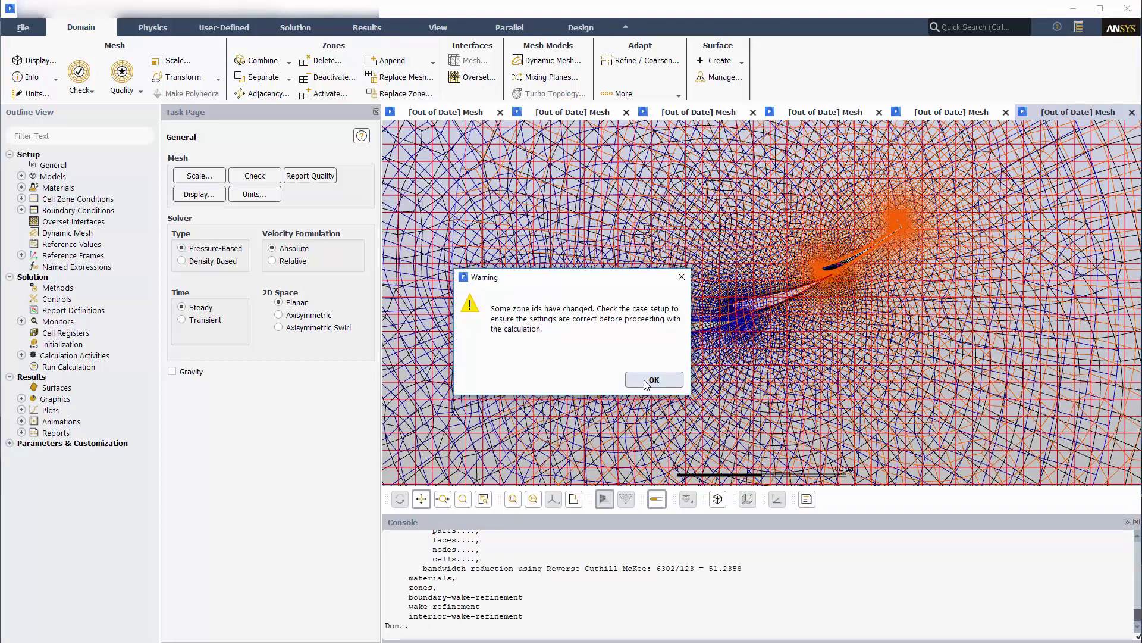
{"action": "left_click", "coordinate": [653, 379]}
- Redisplay the meshes so the wake-refinement block appears behind the wing
{"action": "left_click", "coordinate": [34, 60]}
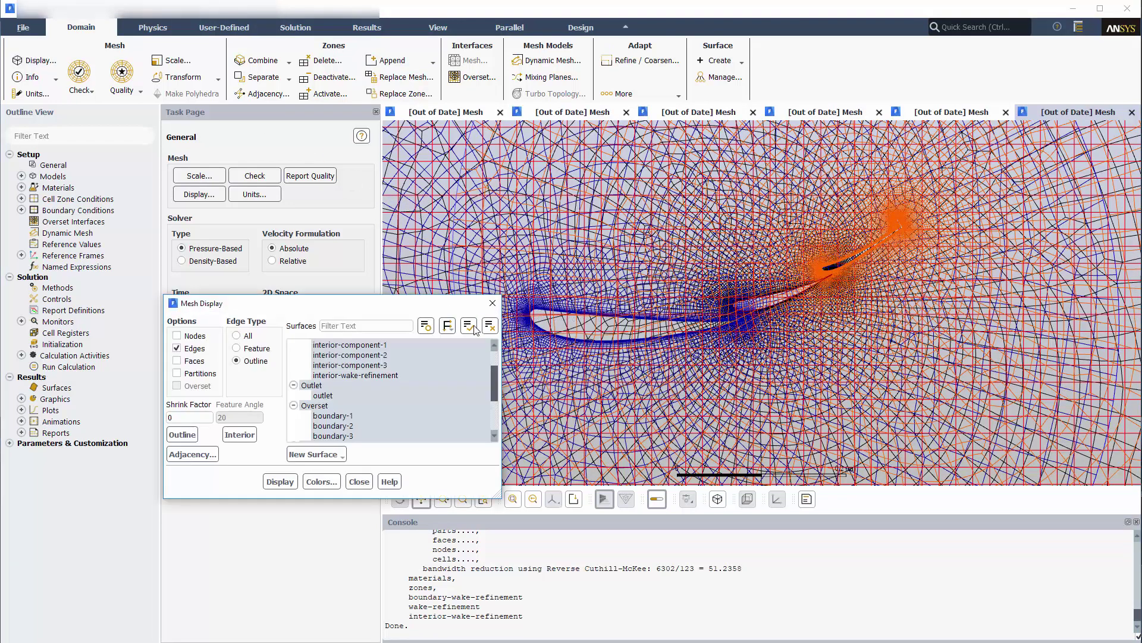
{"action": "left_click", "coordinate": [279, 481]}
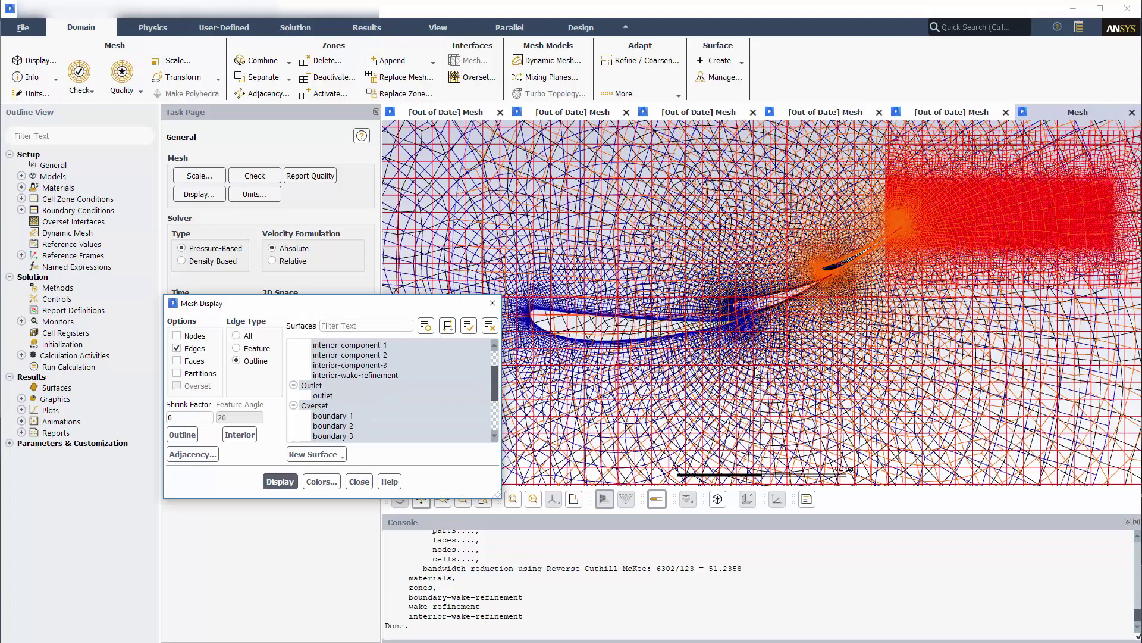
{"action": "left_click", "coordinate": [359, 481]}
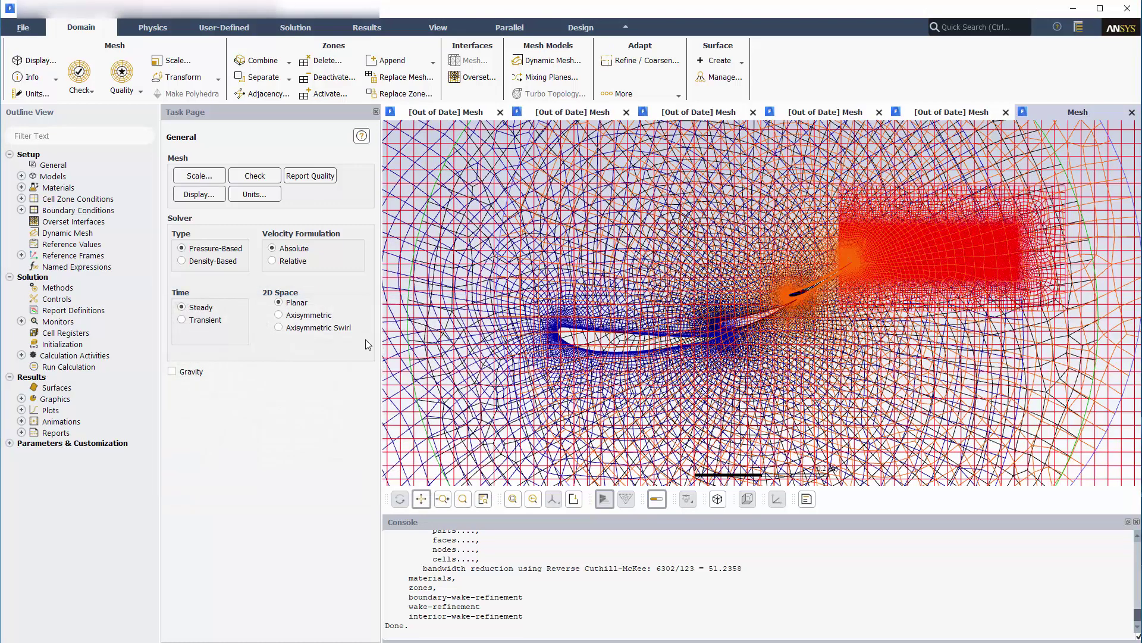
- Change the boundary-wake-refinement boundary type to overset
{"action": "left_click", "coordinate": [21, 211]}
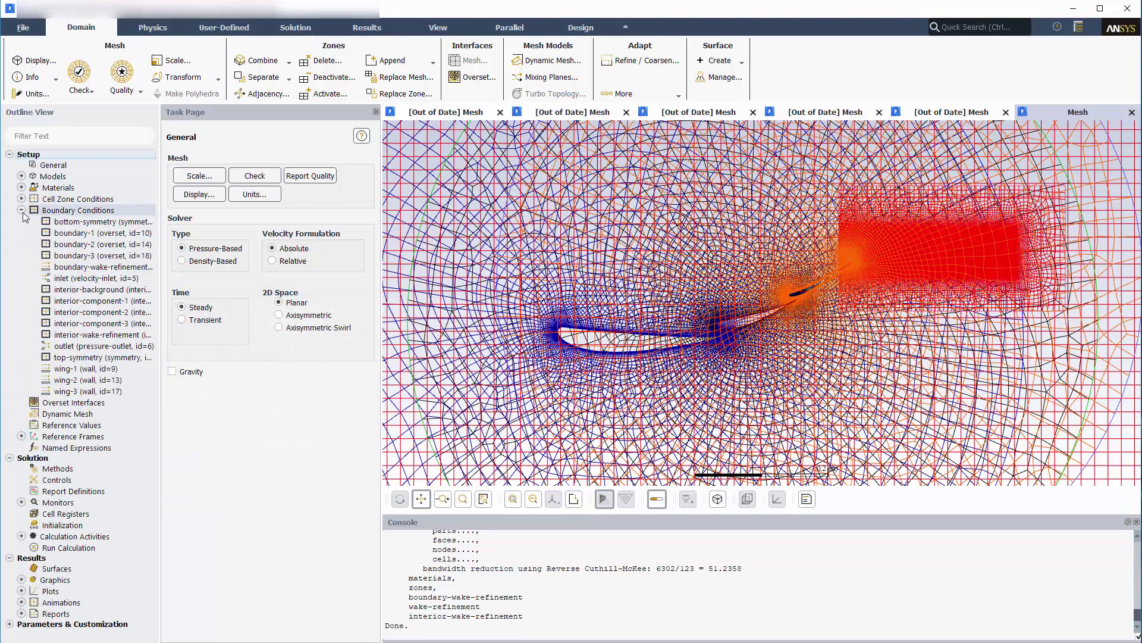
{"action": "right_click", "coordinate": [104, 268]}
{"action": "mouse_move", "coordinate": [127, 359]}
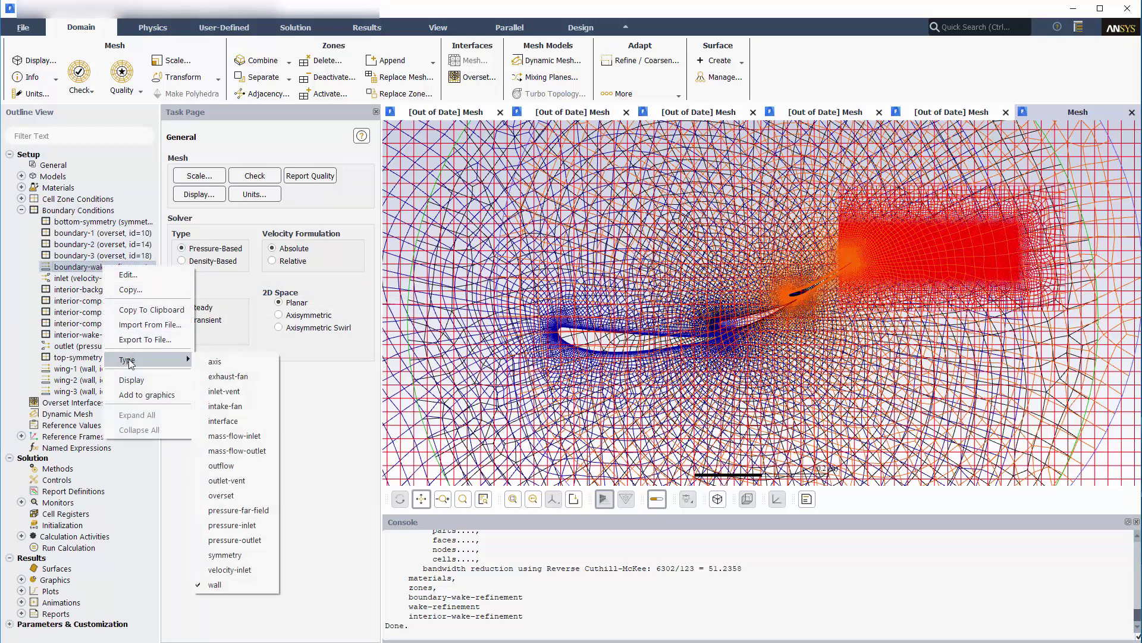
{"action": "left_click", "coordinate": [219, 490]}
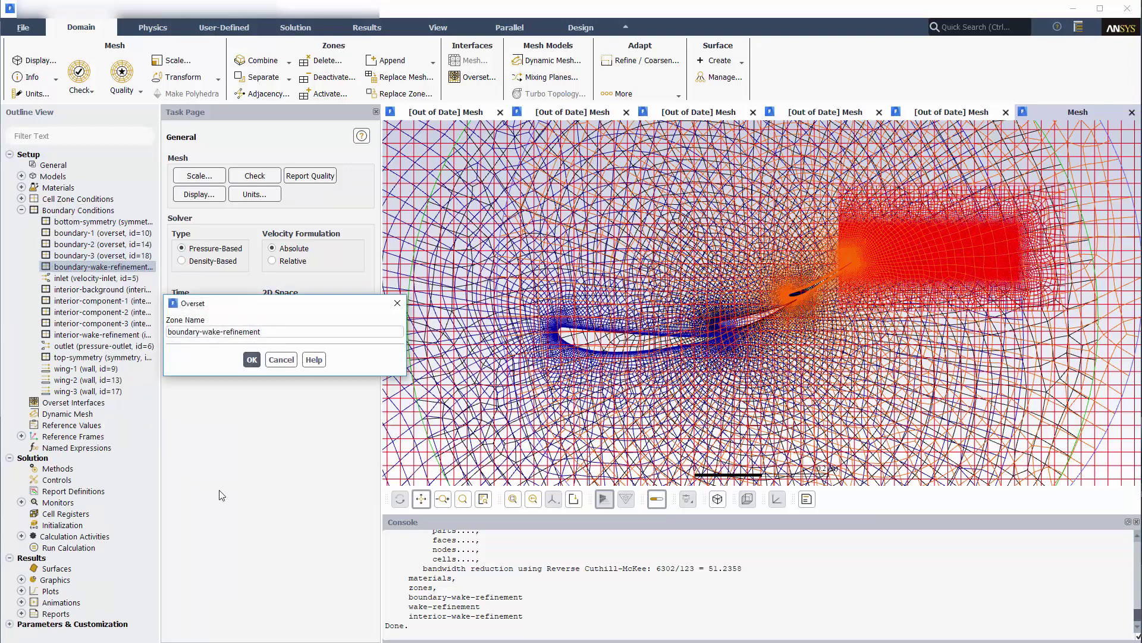
{"action": "left_click", "coordinate": [249, 359]}
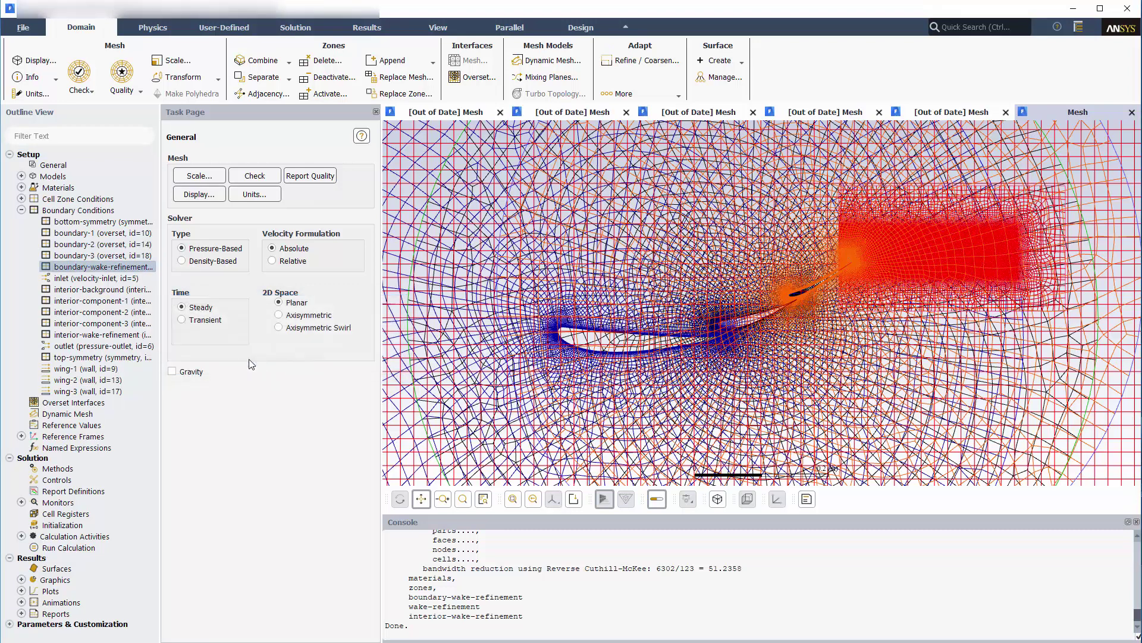
- Create overset-interface with background as background zone and all four component zones
{"action": "left_click", "coordinate": [473, 77]}
{"action": "left_click", "coordinate": [278, 330]}
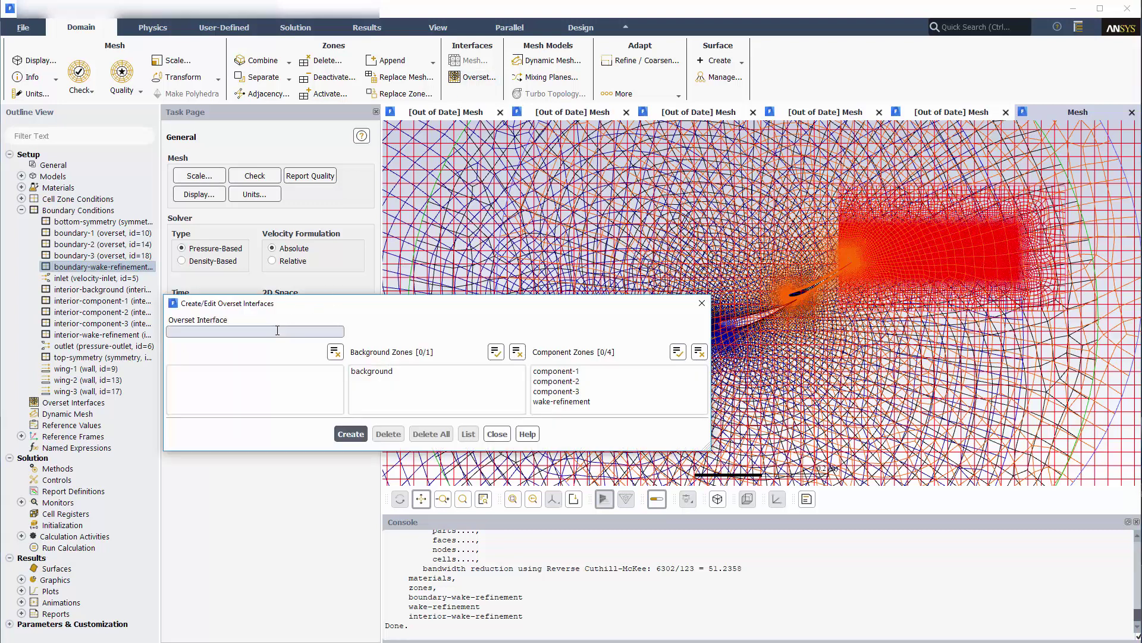
{"action": "type", "text": "overset-interface"}
{"action": "left_click", "coordinate": [371, 373]}
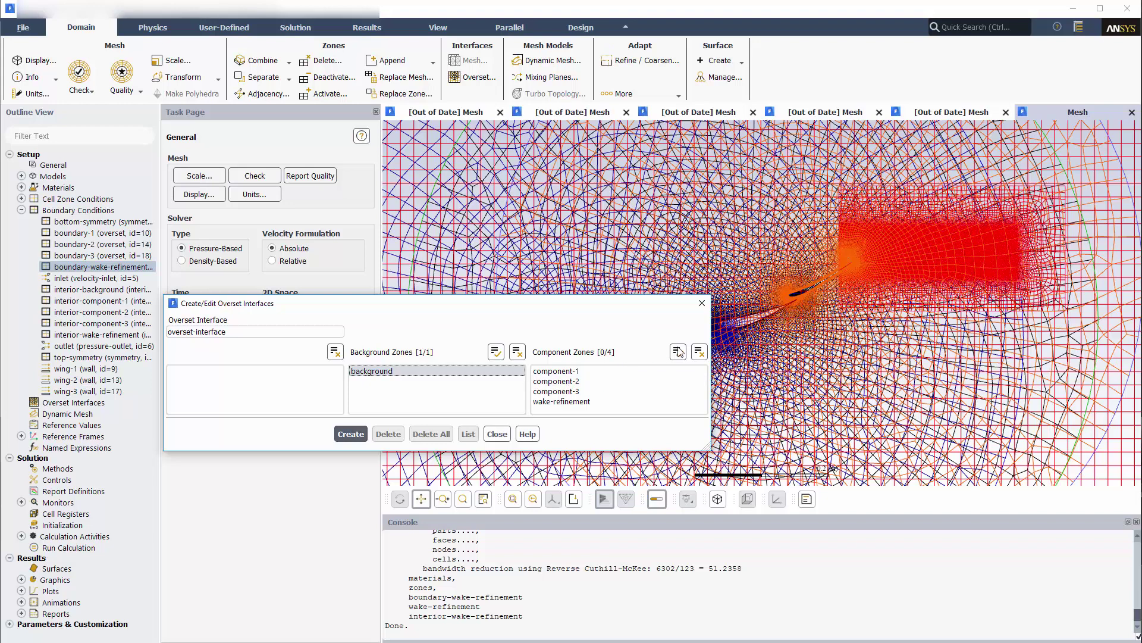
{"action": "left_click", "coordinate": [678, 352]}
{"action": "left_click", "coordinate": [351, 434]}
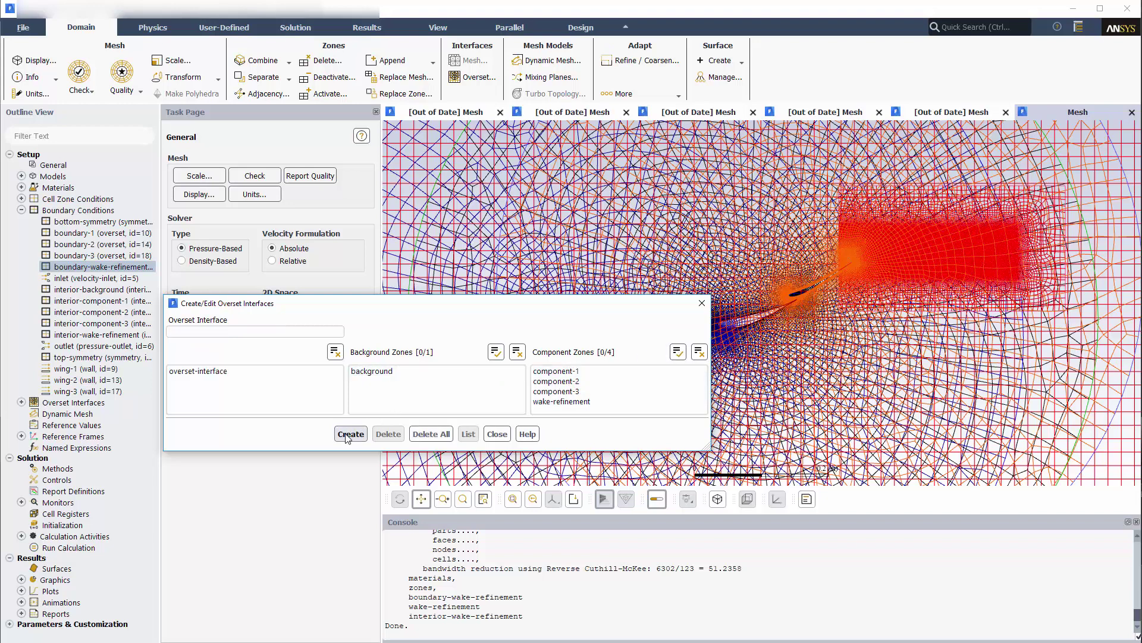
- Close the Overset Interfaces dialog and initialize the flow field with the Hybrid method
{"action": "left_click", "coordinate": [496, 434]}
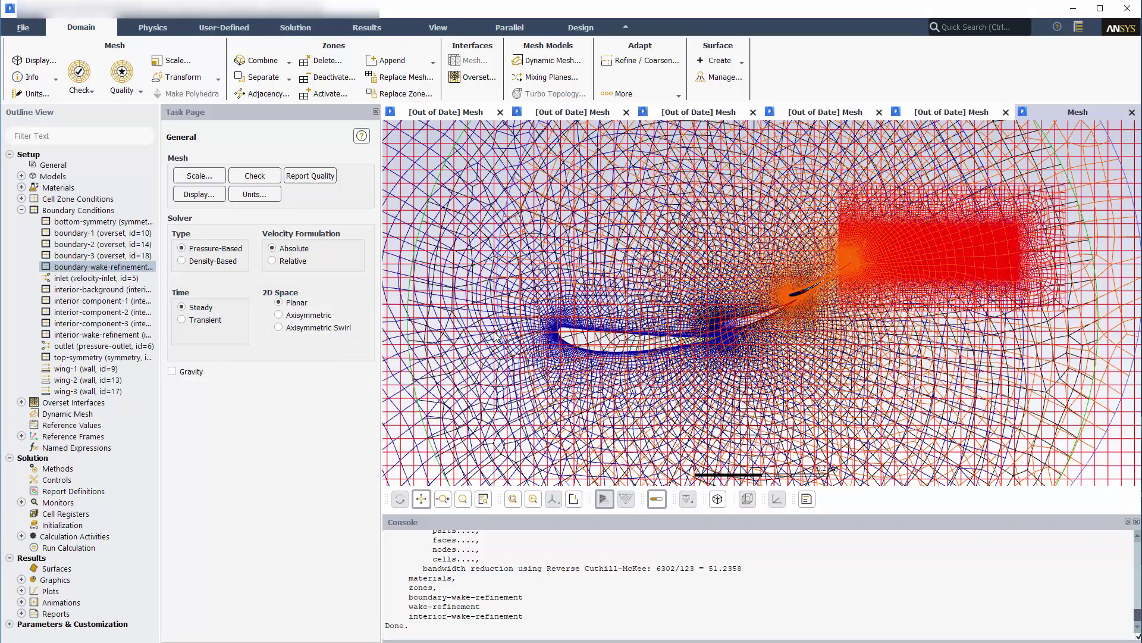
{"action": "left_click", "coordinate": [301, 33]}
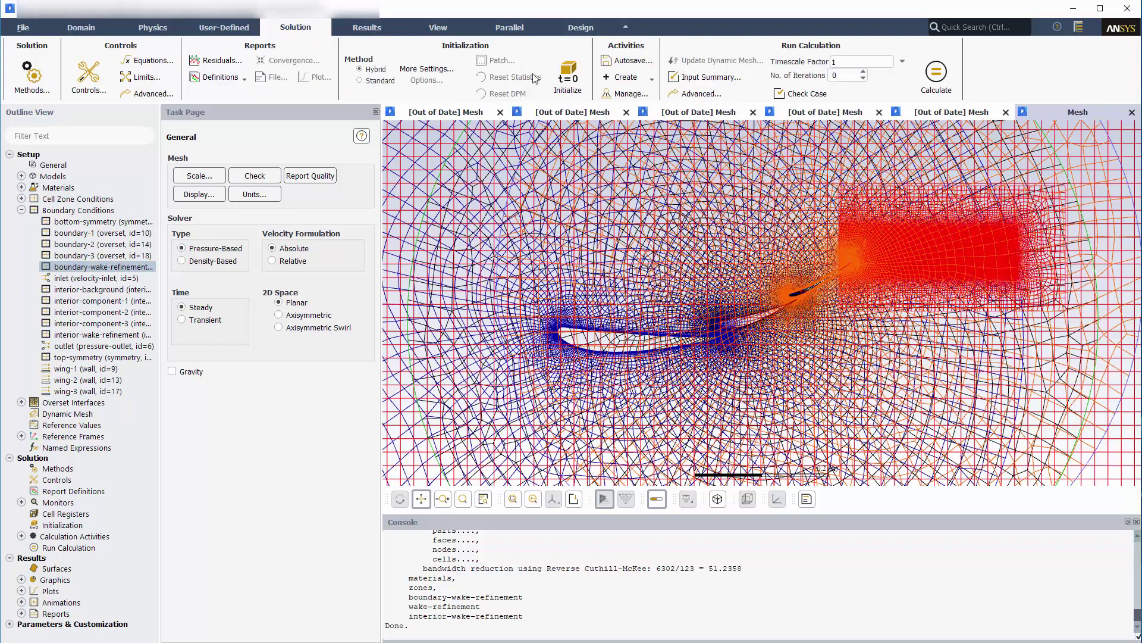
{"action": "left_click", "coordinate": [561, 76]}
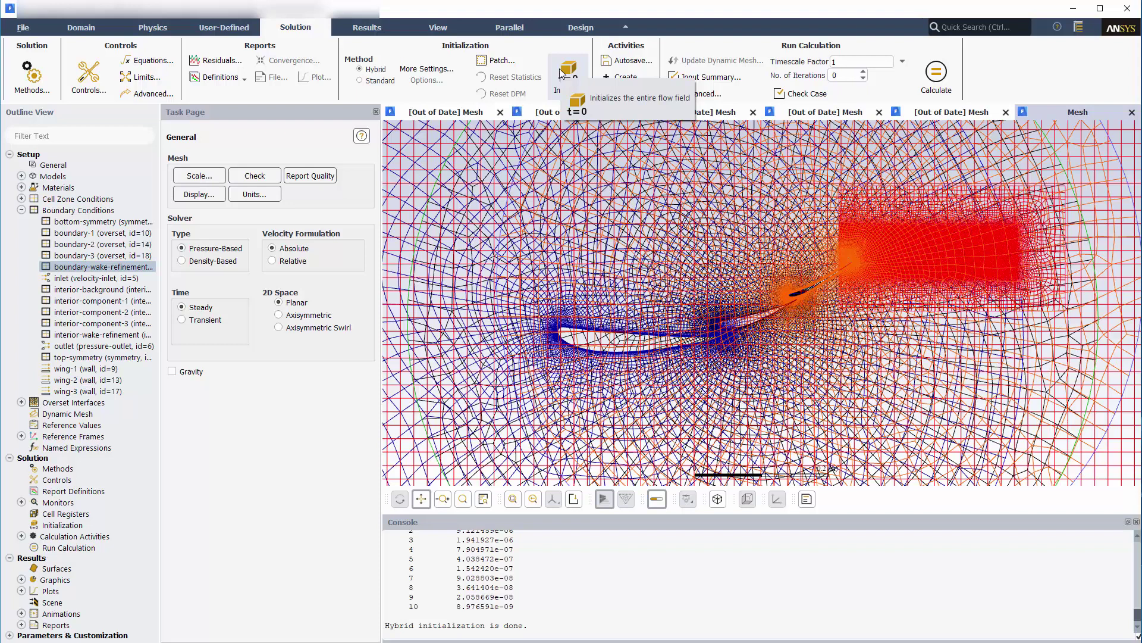
- Redisplay the mesh on all surfaces with overset information included
{"action": "left_click", "coordinate": [84, 27]}
{"action": "left_click", "coordinate": [40, 61]}
{"action": "left_click", "coordinate": [177, 385]}
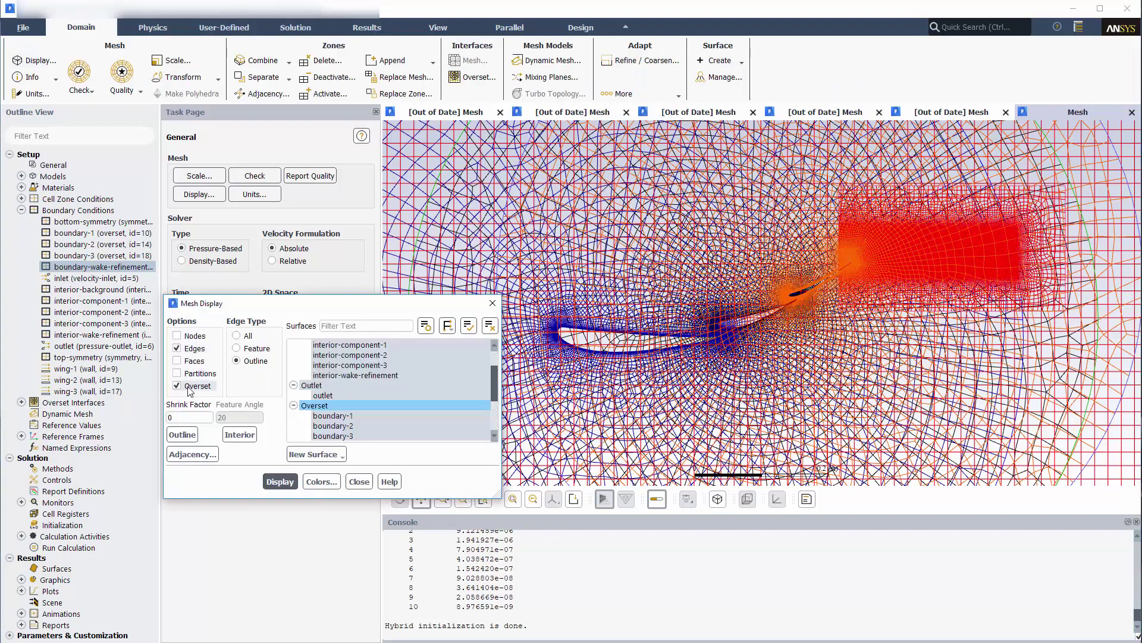
{"action": "left_click", "coordinate": [469, 328]}
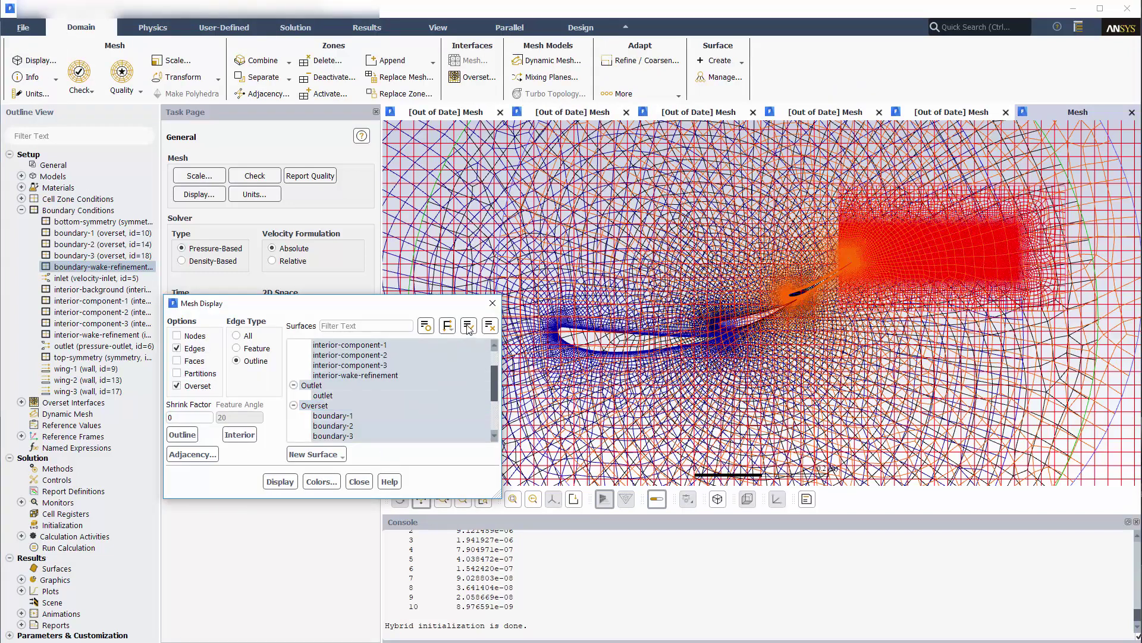
{"action": "left_click", "coordinate": [269, 482]}
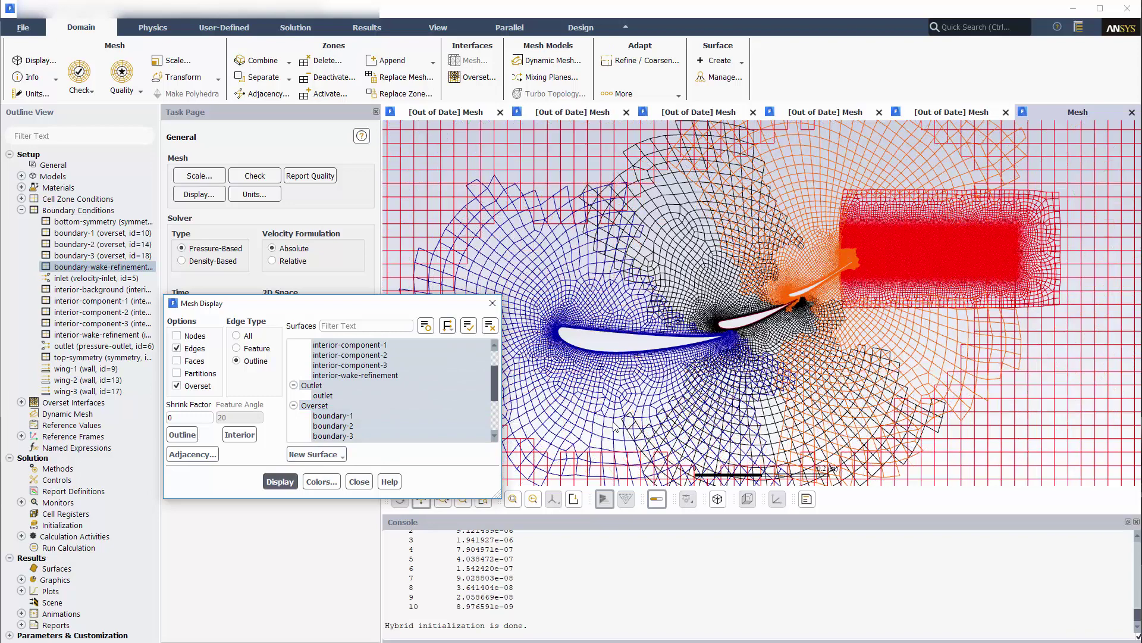
{"action": "left_click", "coordinate": [359, 482]}
- Zoom out and back into the slot between the main element and second flap
{"action": "scroll", "coordinate": [573, 403], "scroll_direction": "down", "scroll_amount": 2}
{"action": "scroll", "coordinate": [575, 403], "scroll_direction": "down", "scroll_amount": 1}
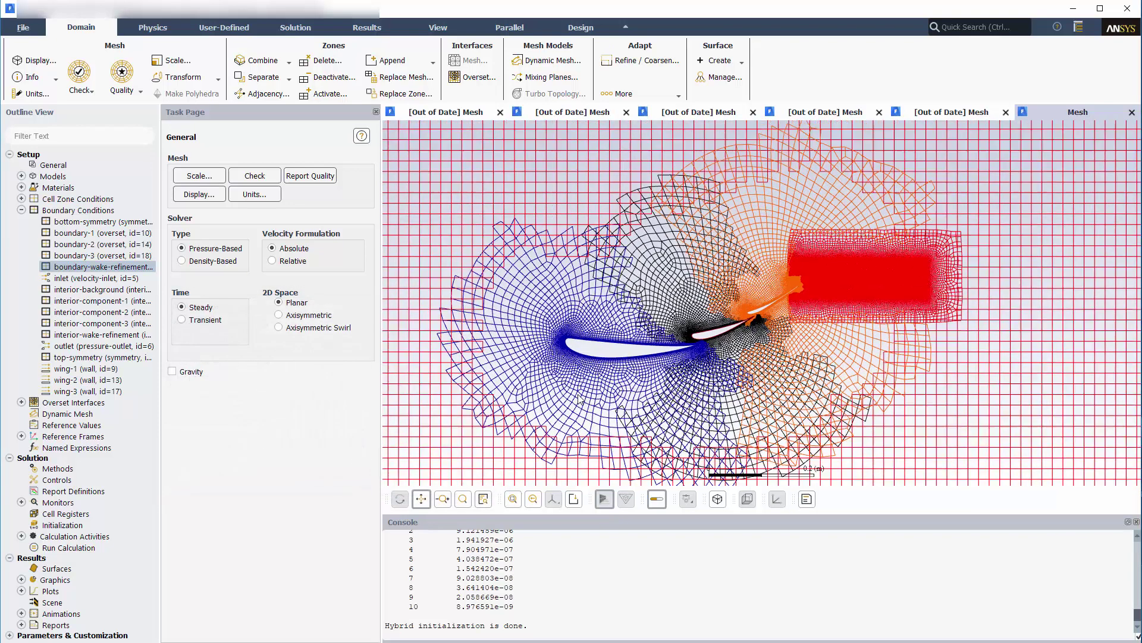
{"action": "scroll", "coordinate": [577, 398], "scroll_direction": "down", "scroll_amount": 1}
{"action": "scroll", "coordinate": [580, 394], "scroll_direction": "down", "scroll_amount": 1}
{"action": "scroll", "coordinate": [586, 368], "scroll_direction": "down", "scroll_amount": 1}
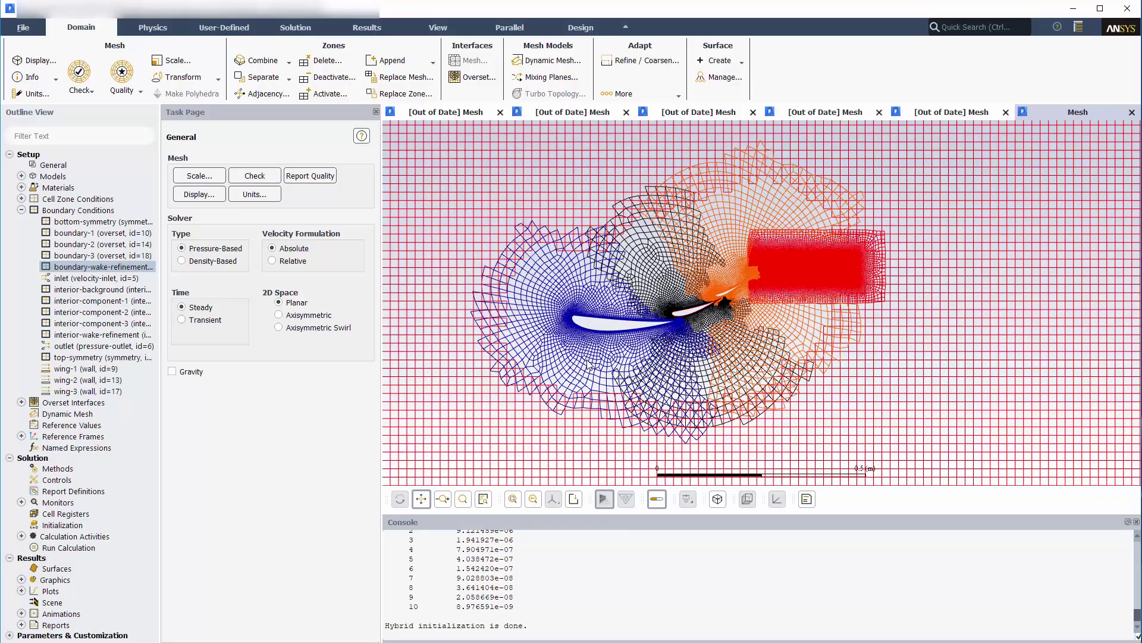
{"action": "scroll", "coordinate": [681, 325], "scroll_direction": "up", "scroll_amount": 2}
{"action": "scroll", "coordinate": [681, 324], "scroll_direction": "up", "scroll_amount": 3}
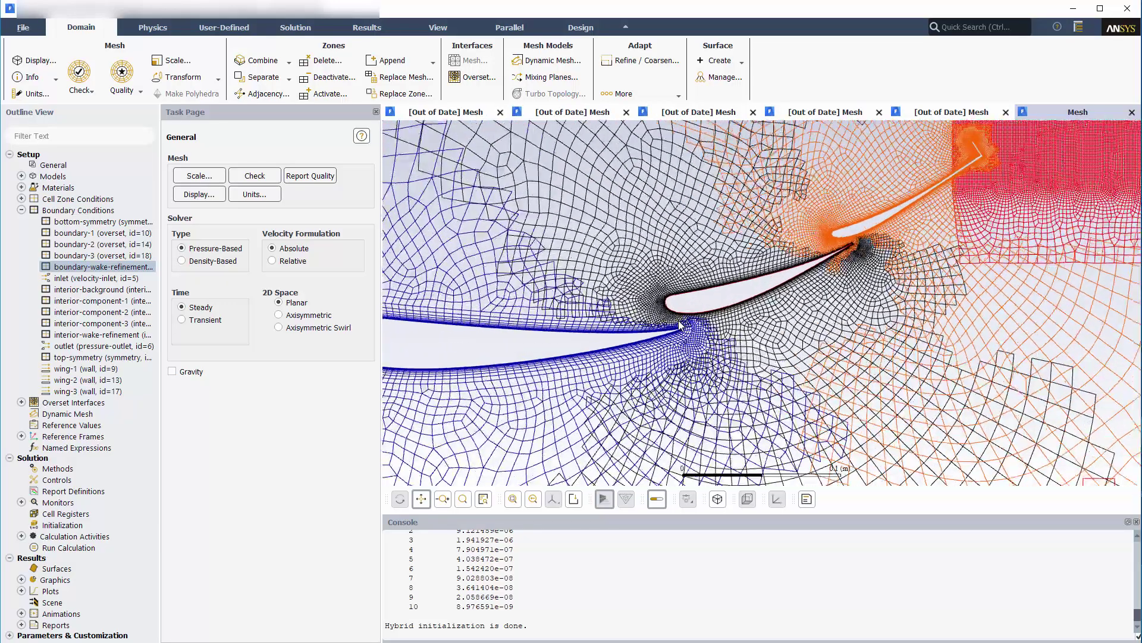
{"action": "scroll", "coordinate": [681, 324], "scroll_direction": "up", "scroll_amount": 2}
{"action": "scroll", "coordinate": [683, 329], "scroll_direction": "up", "scroll_amount": 2}
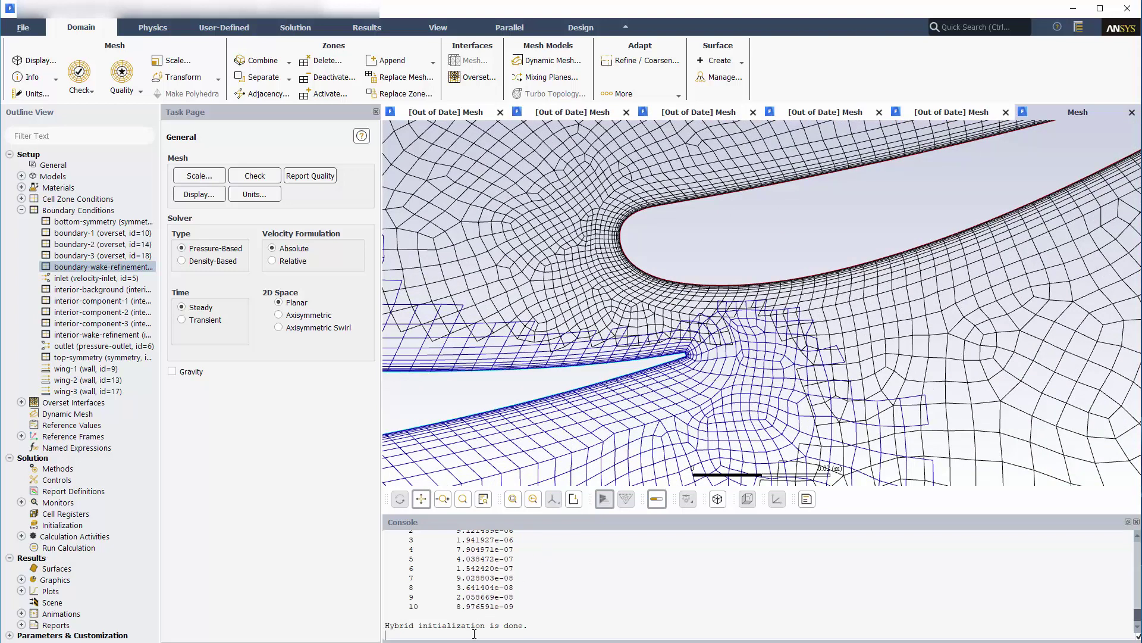
- Set the overset donor priority method to 1 (boundary-distance based) via the console
{"action": "type", "text": "define/overset"}
{"action": "type", "text": "-interface/options/don"}
{"action": "type", "text": "or-priority-method"}
{"action": "key", "text": "Return"}
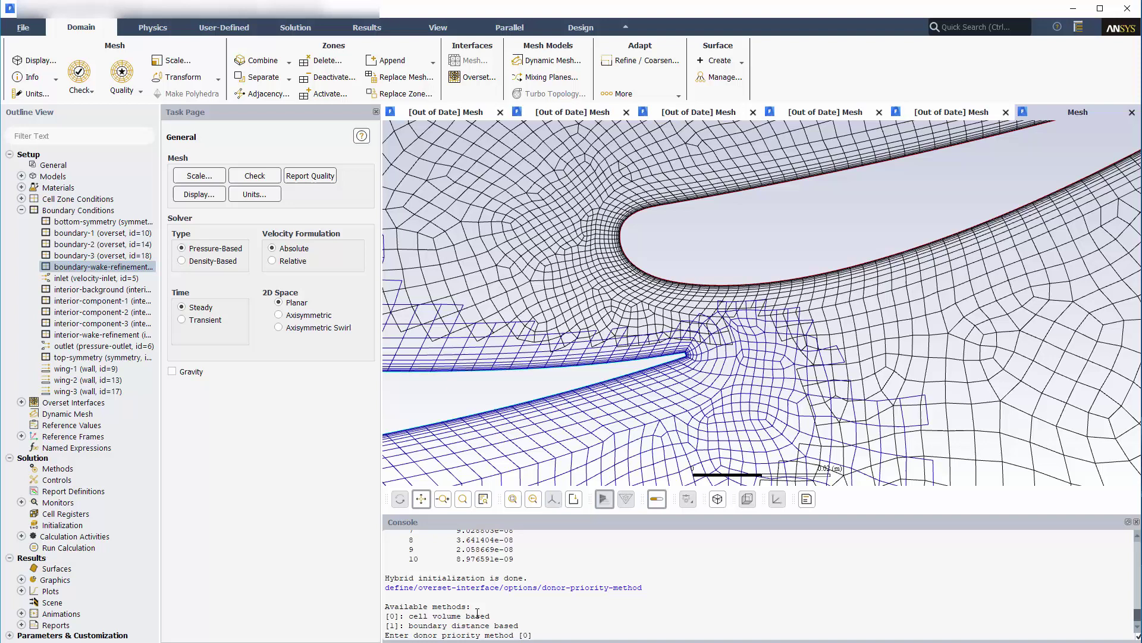
{"action": "type", "text": "1"}
{"action": "key", "text": "Return"}
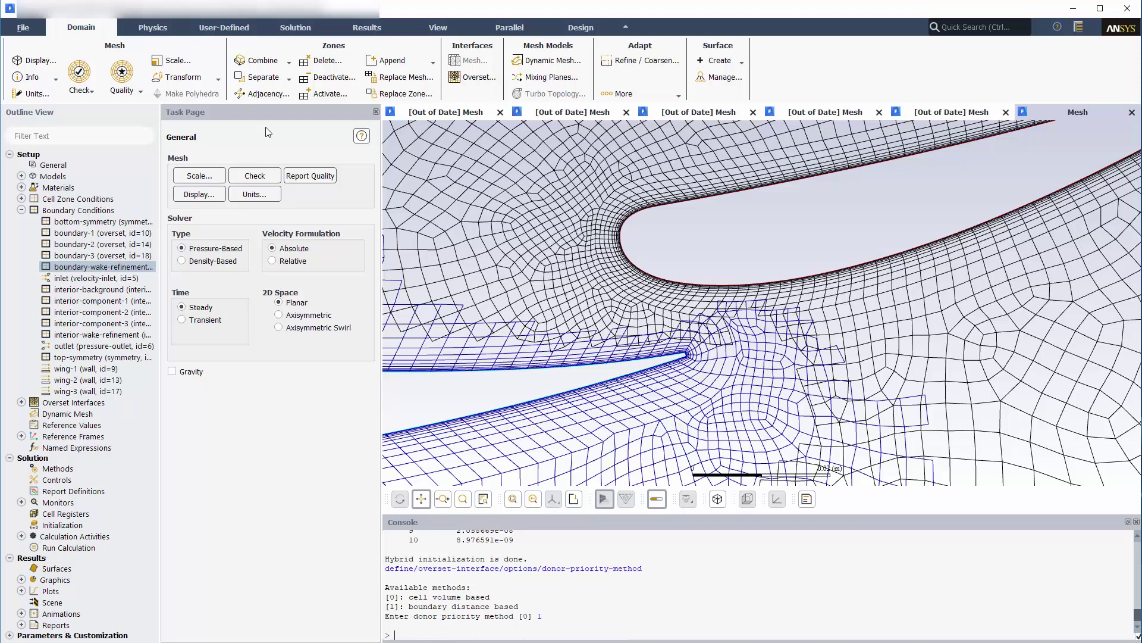
- Re-initialize the solution, confirming that existing data is discarded
{"action": "left_click", "coordinate": [301, 28]}
{"action": "left_click", "coordinate": [576, 86]}
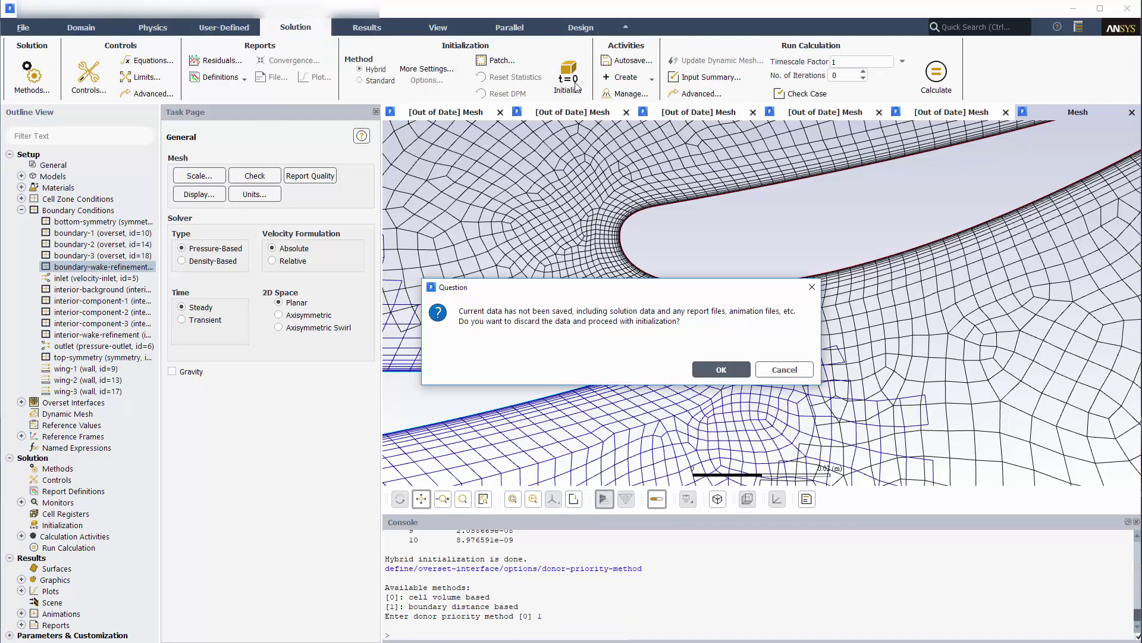
{"action": "left_click", "coordinate": [724, 370]}
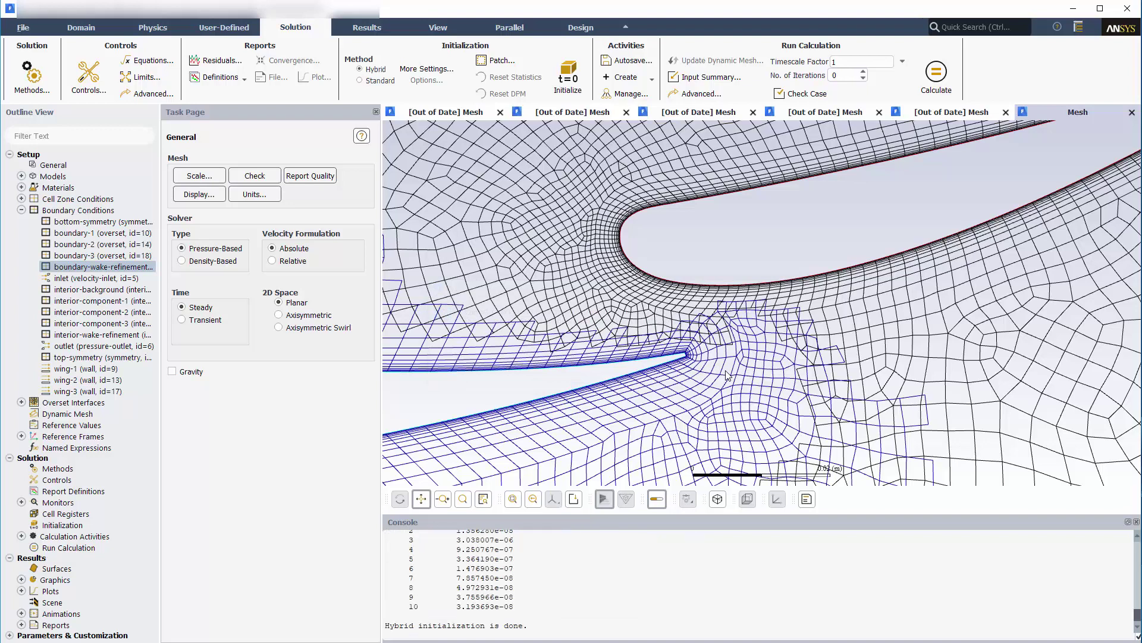
- Redraw the overset mesh from the Mesh Display dialog after re-initialization
{"action": "left_click", "coordinate": [89, 30]}
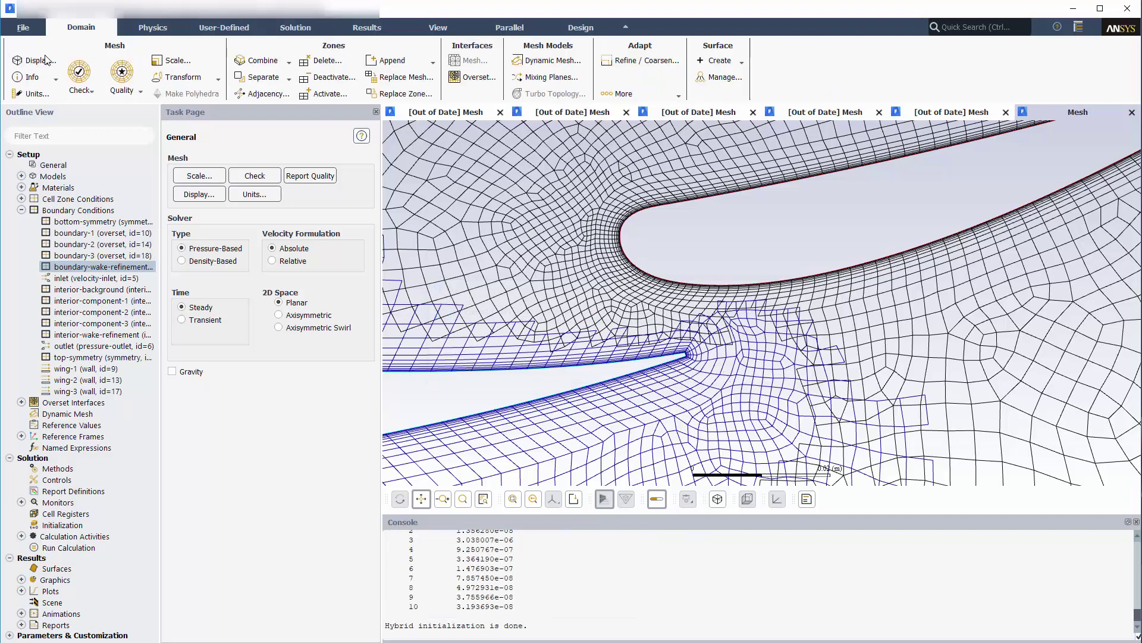
{"action": "left_click", "coordinate": [47, 60]}
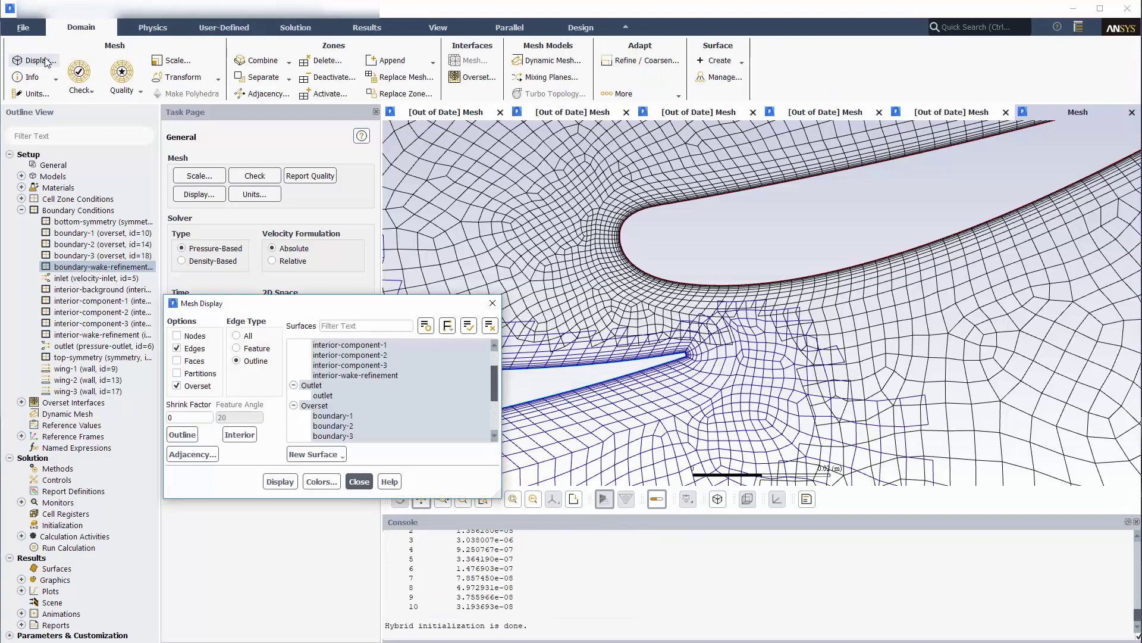
{"action": "left_click", "coordinate": [279, 481]}
{"action": "left_click", "coordinate": [359, 482]}
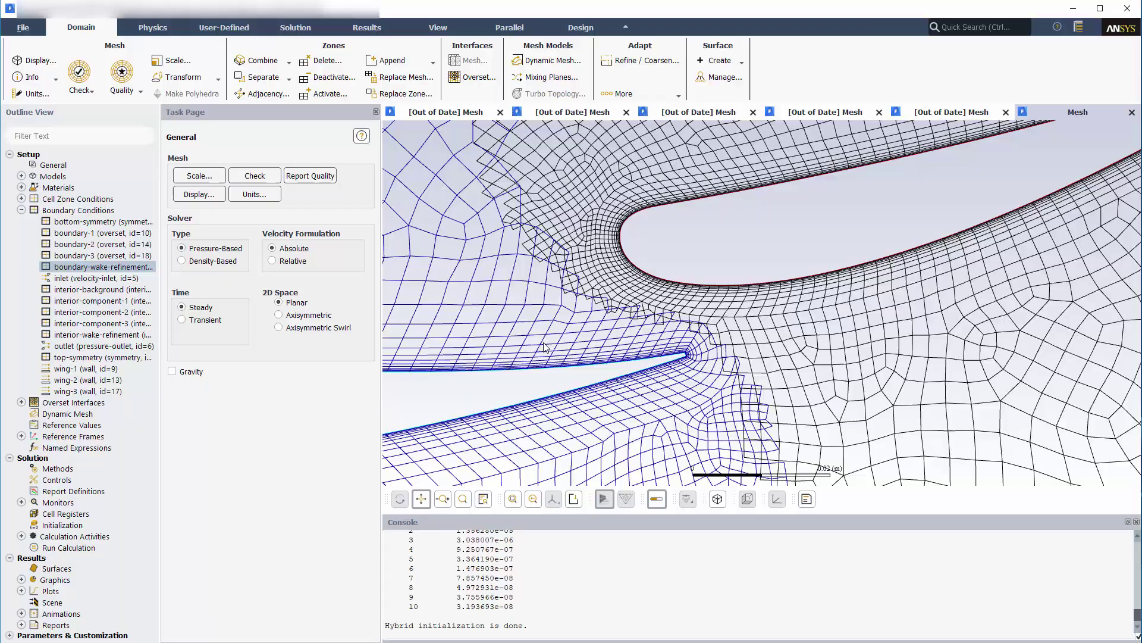
- Zoom out and back in to inspect the overset interfaces around the wing elements
{"action": "scroll", "coordinate": [551, 344], "scroll_direction": "down", "scroll_amount": 1}
{"action": "scroll", "coordinate": [550, 344], "scroll_direction": "down", "scroll_amount": 2}
{"action": "scroll", "coordinate": [563, 342], "scroll_direction": "down", "scroll_amount": 2}
{"action": "scroll", "coordinate": [573, 341], "scroll_direction": "down", "scroll_amount": 2}
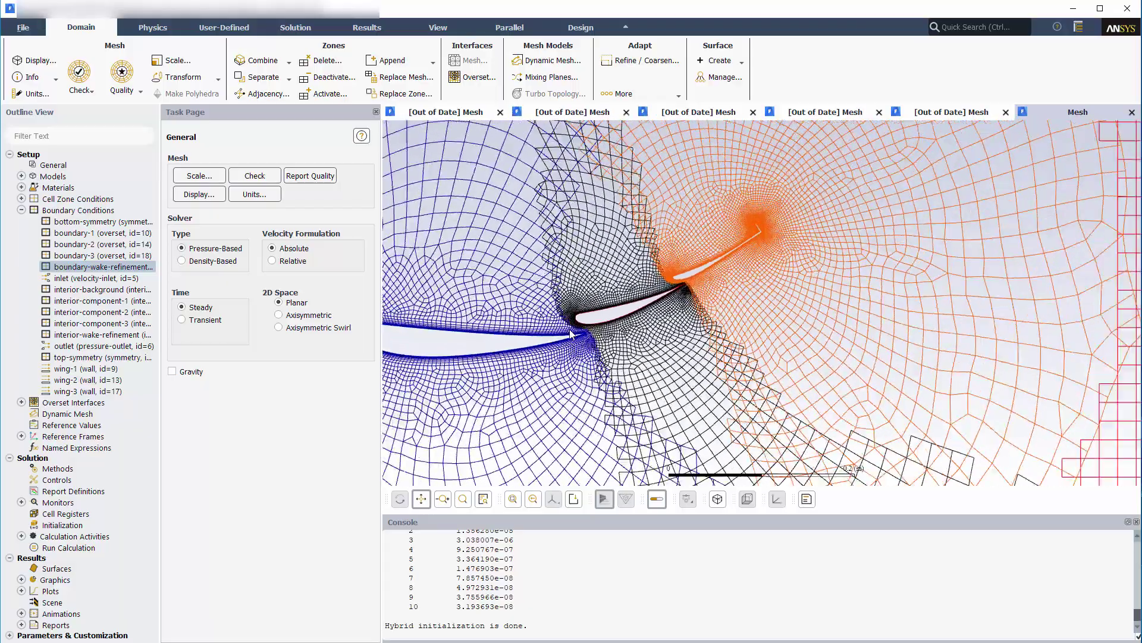
{"action": "scroll", "coordinate": [583, 340], "scroll_direction": "down", "scroll_amount": 2}
{"action": "scroll", "coordinate": [586, 336], "scroll_direction": "down", "scroll_amount": 2}
{"action": "scroll", "coordinate": [593, 327], "scroll_direction": "down", "scroll_amount": 2}
{"action": "scroll", "coordinate": [598, 303], "scroll_direction": "down", "scroll_amount": 2}
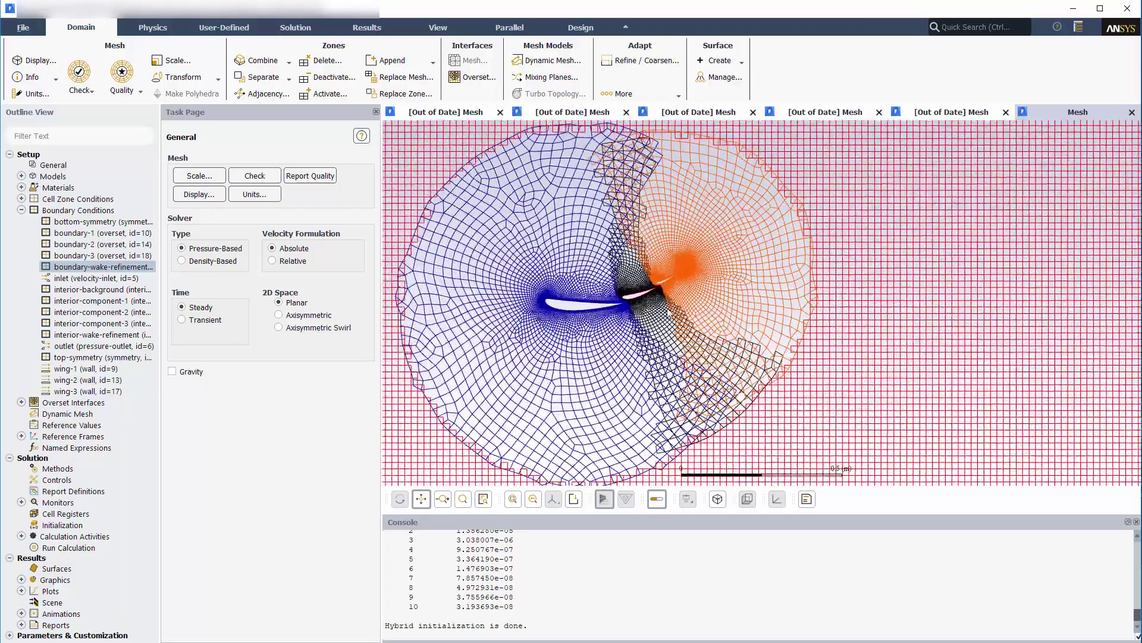
{"action": "scroll", "coordinate": [613, 297], "scroll_direction": "down", "scroll_amount": 2}
{"action": "scroll", "coordinate": [619, 291], "scroll_direction": "up", "scroll_amount": 2}
{"action": "scroll", "coordinate": [636, 271], "scroll_direction": "up", "scroll_amount": 2}
{"action": "scroll", "coordinate": [636, 275], "scroll_direction": "up", "scroll_amount": 2}
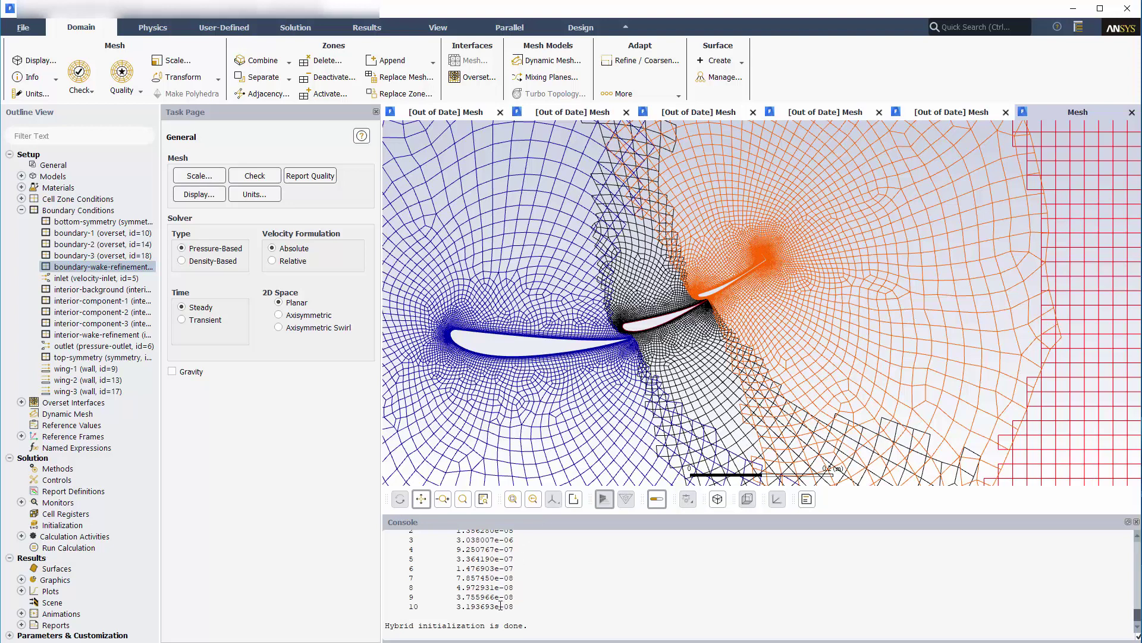
- Give the wake-refinement zone grid priority 1 with define/overset-interface/grid-priorities
{"action": "type", "text": "define"}
{"action": "type", "text": "/overset-interface/gr"}
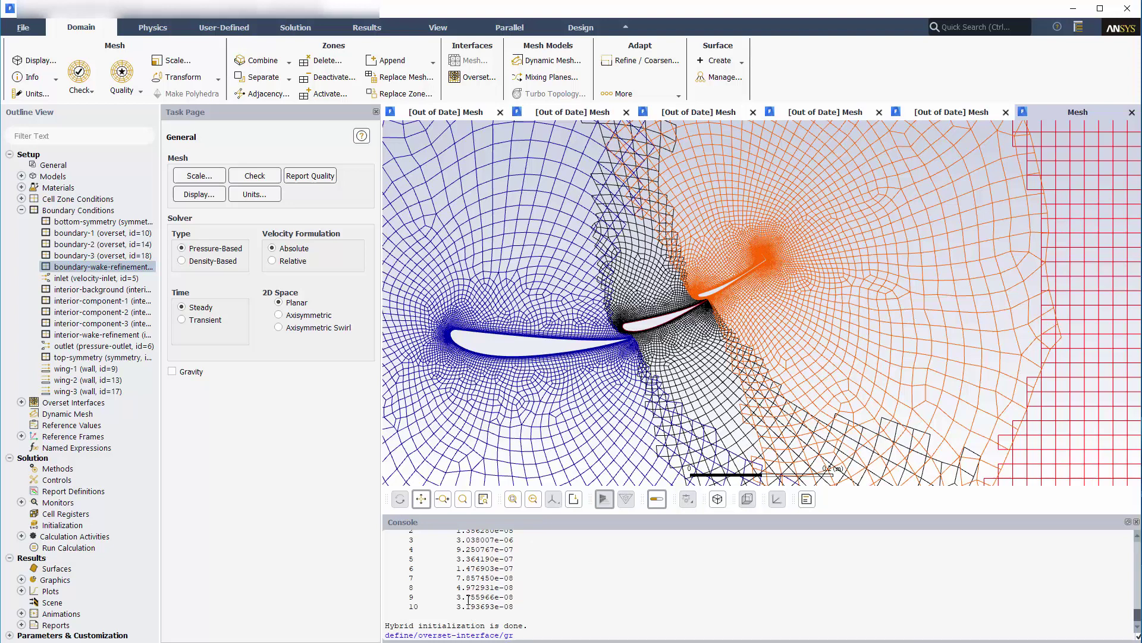
{"action": "type", "text": "id-prioriti"}
{"action": "type", "text": "es"}
{"action": "key", "text": "Return"}
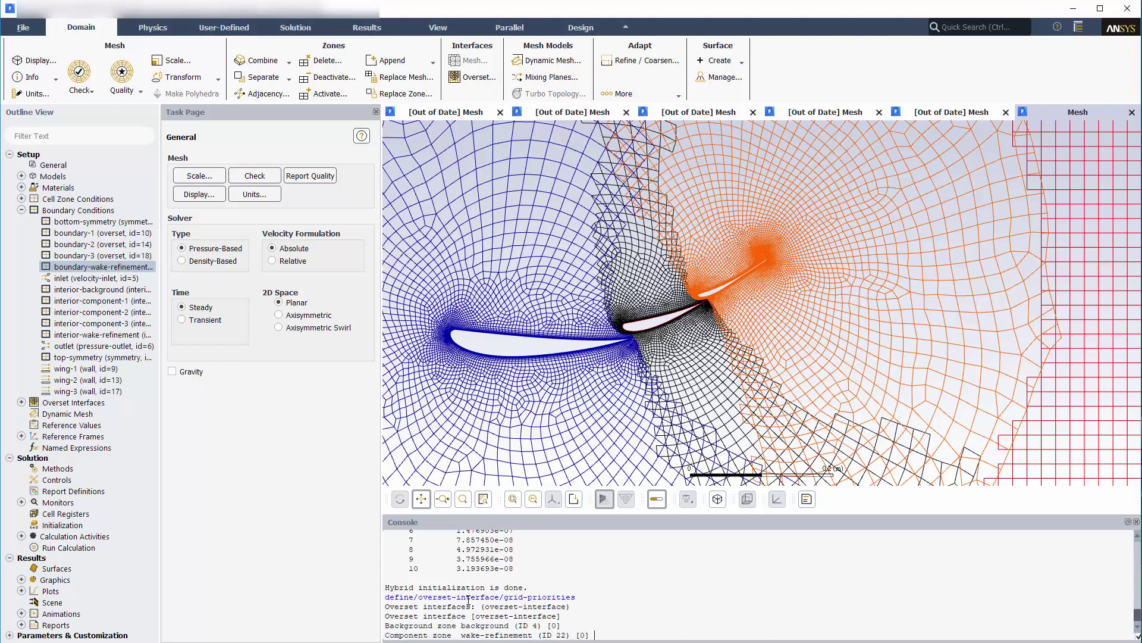
{"action": "type", "text": "1"}
{"action": "key", "text": "Return"}
{"action": "key", "text": "Return"}
{"action": "key", "text": "Return"}
{"action": "key", "text": "Return"}
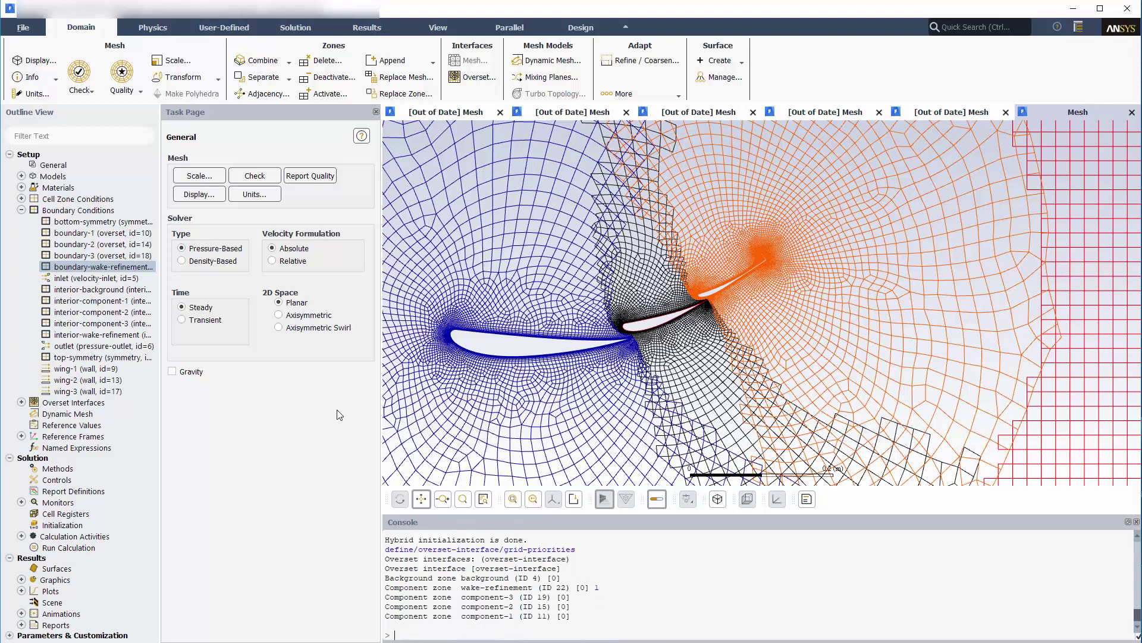
- Re-initialize the solution, confirming that existing data is discarded
{"action": "left_click", "coordinate": [295, 30]}
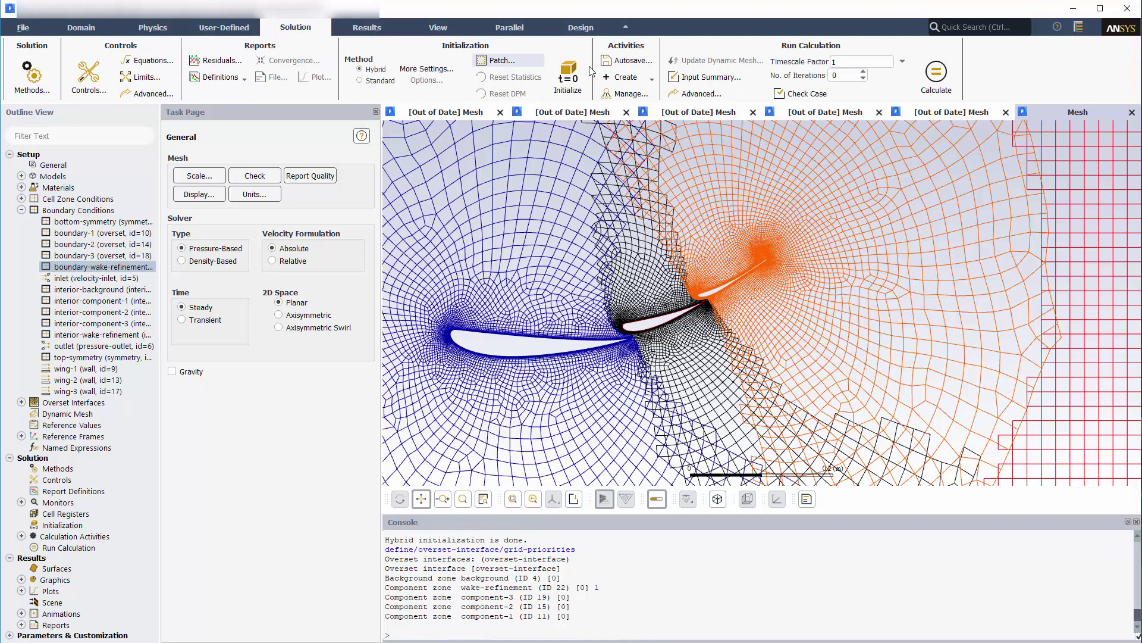
{"action": "left_click", "coordinate": [566, 72]}
{"action": "left_click", "coordinate": [712, 366]}
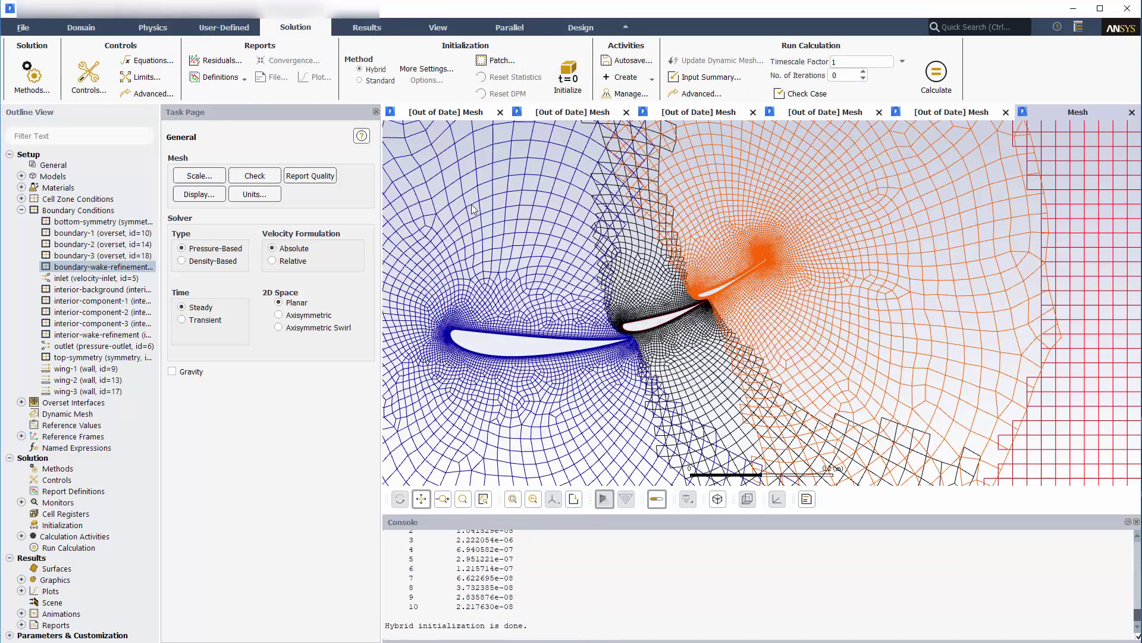
- Redisplay the mesh to show the dense wake-refinement cells behind the wing
{"action": "left_click", "coordinate": [81, 27]}
{"action": "left_click", "coordinate": [36, 60]}
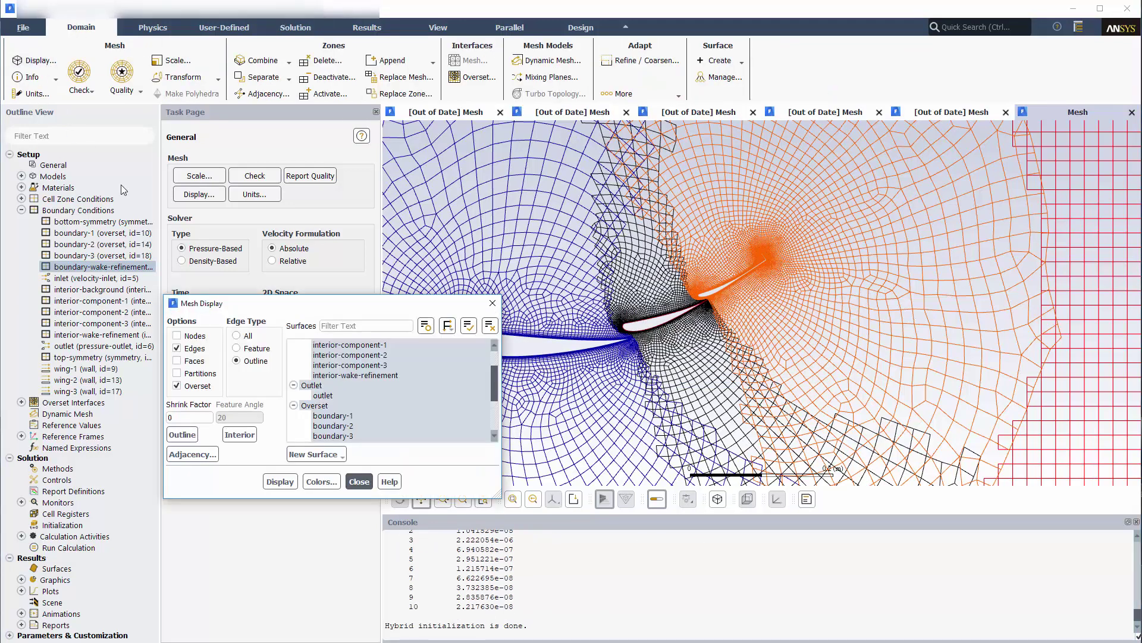
{"action": "left_click", "coordinate": [281, 482]}
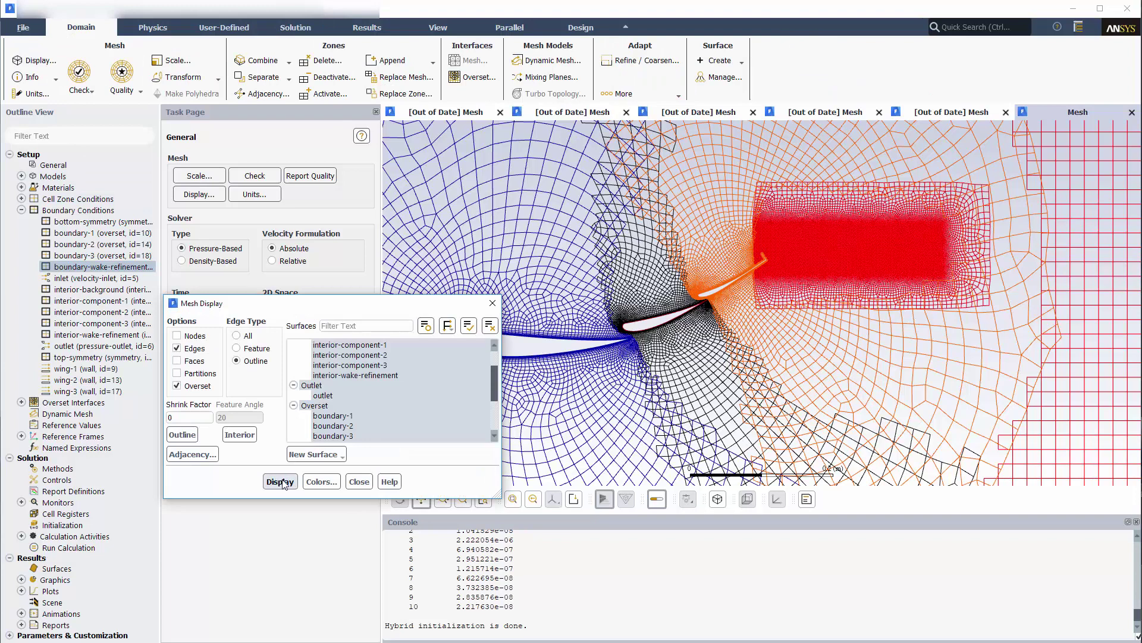
{"action": "left_click", "coordinate": [359, 482]}
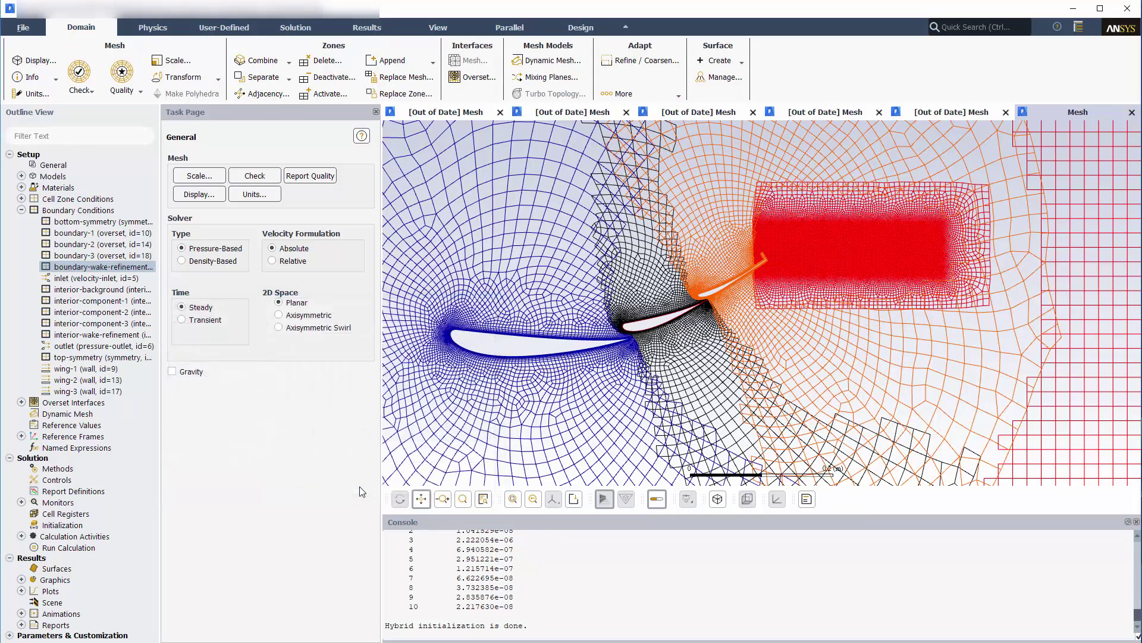